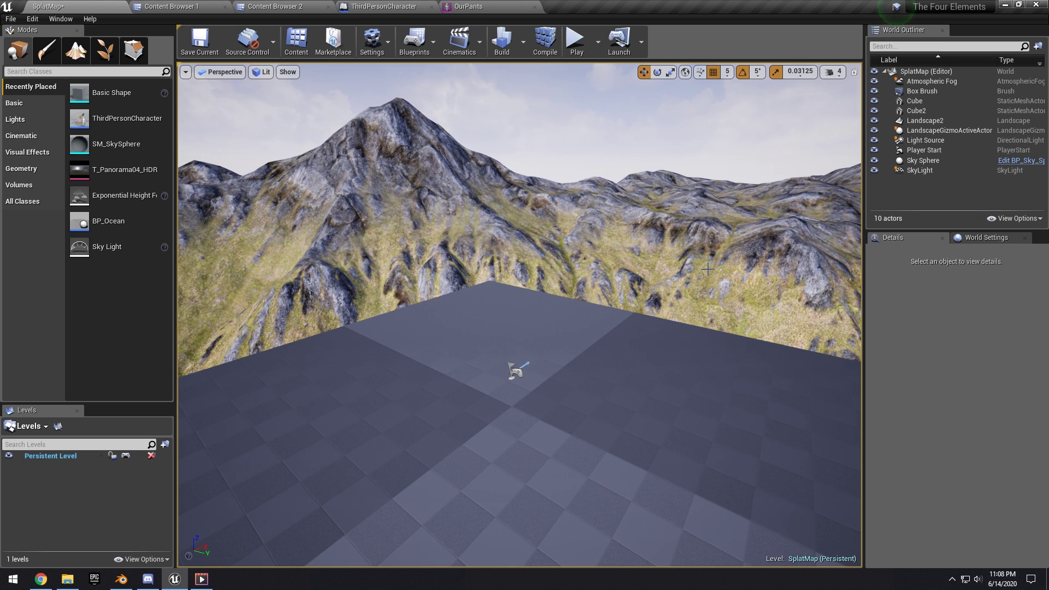
- Test-play the level, walking and jumping the character, then stop the play session
key(alt+p)
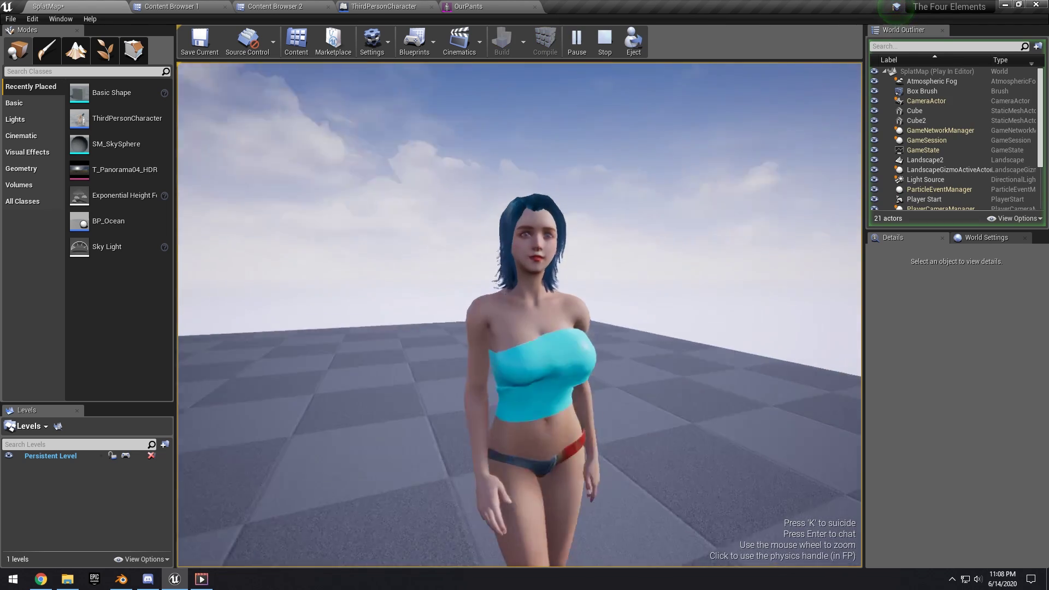
key(s)
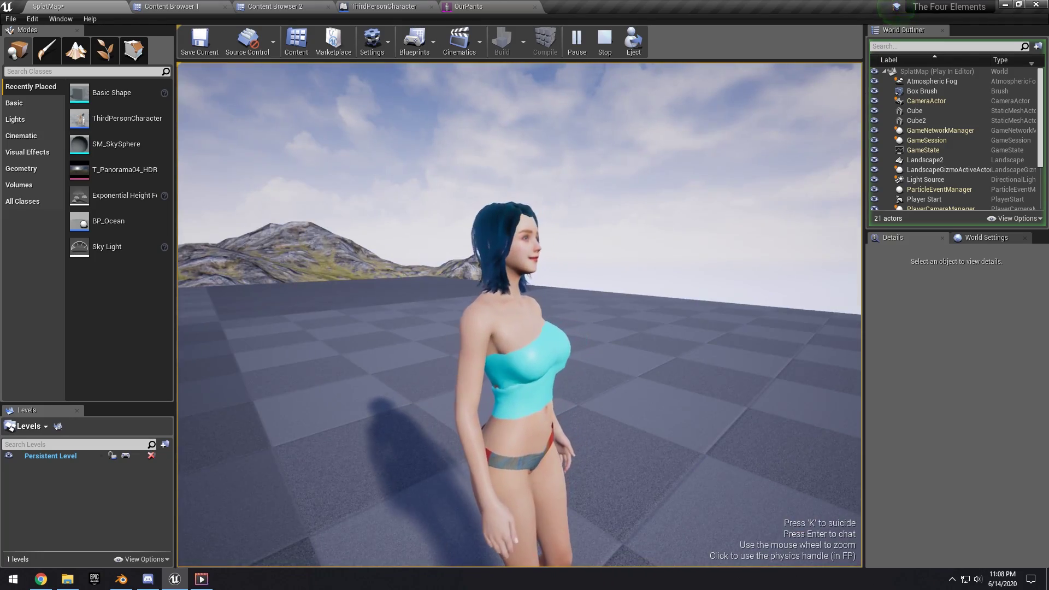
key(space)
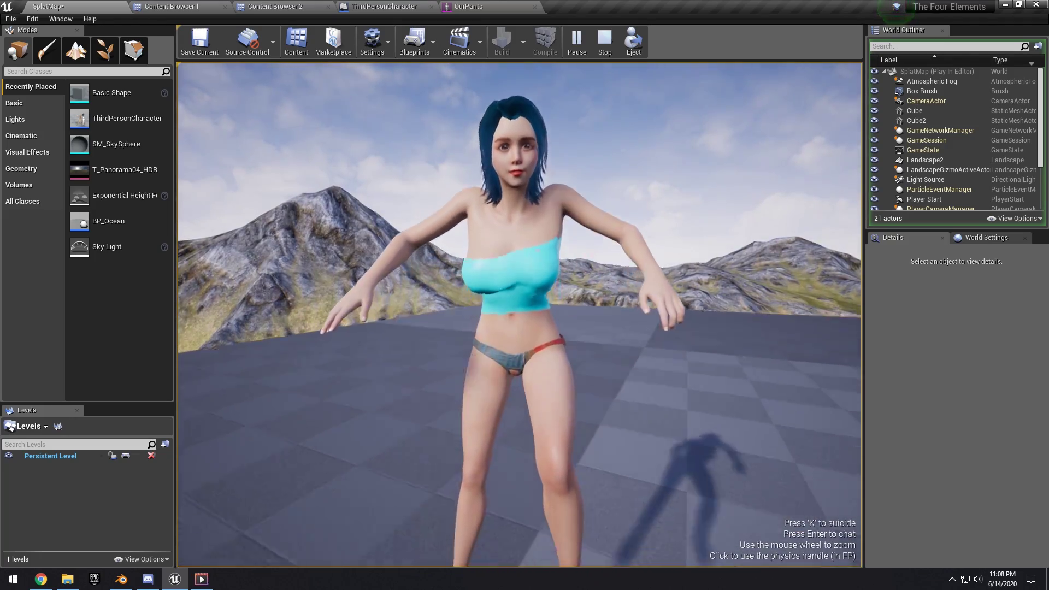
key(s)
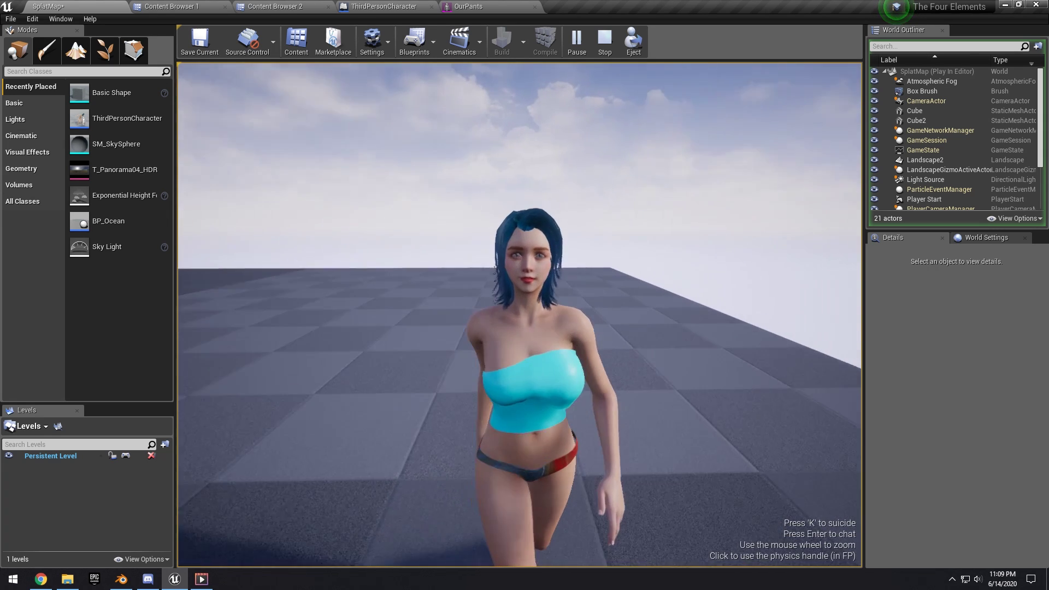
key(Escape)
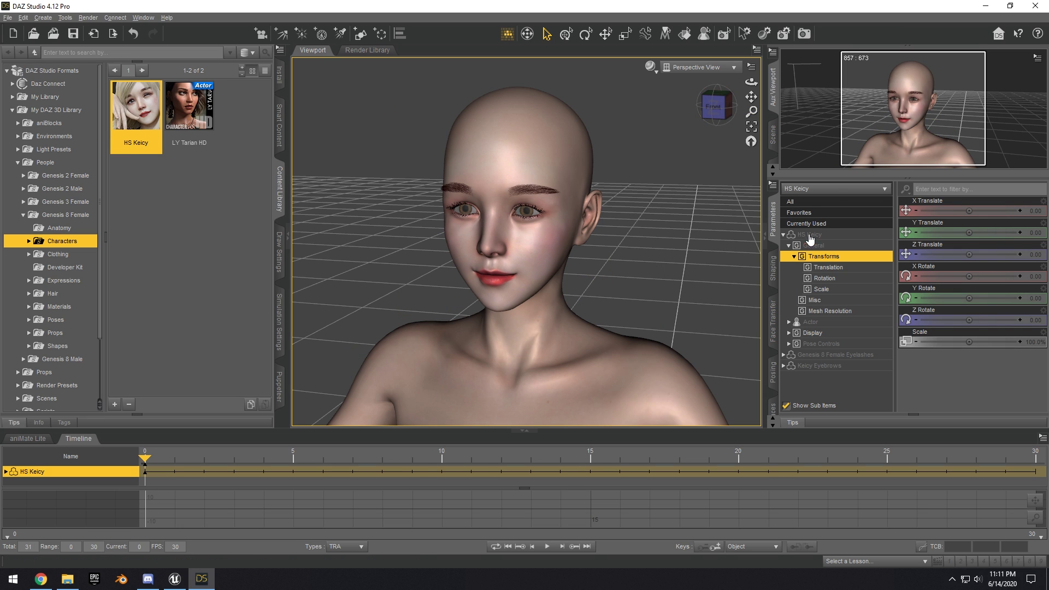
- Delete the Keicy Eyebrows node from HS Keicy and check the remaining scene nodes
click(786, 191)
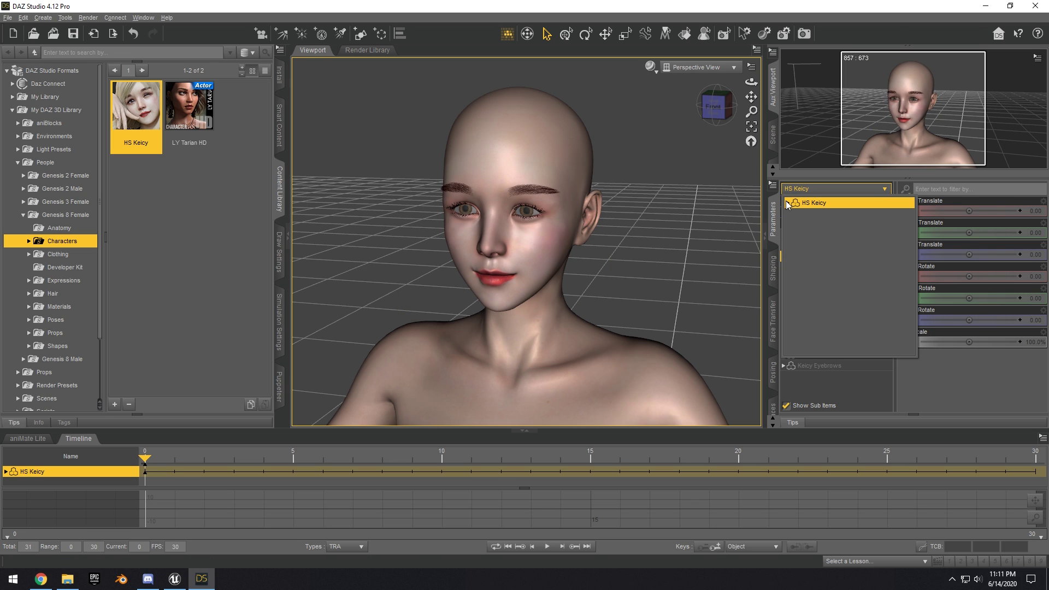
click(821, 234)
click(835, 225)
click(819, 236)
click(835, 235)
key(Delete)
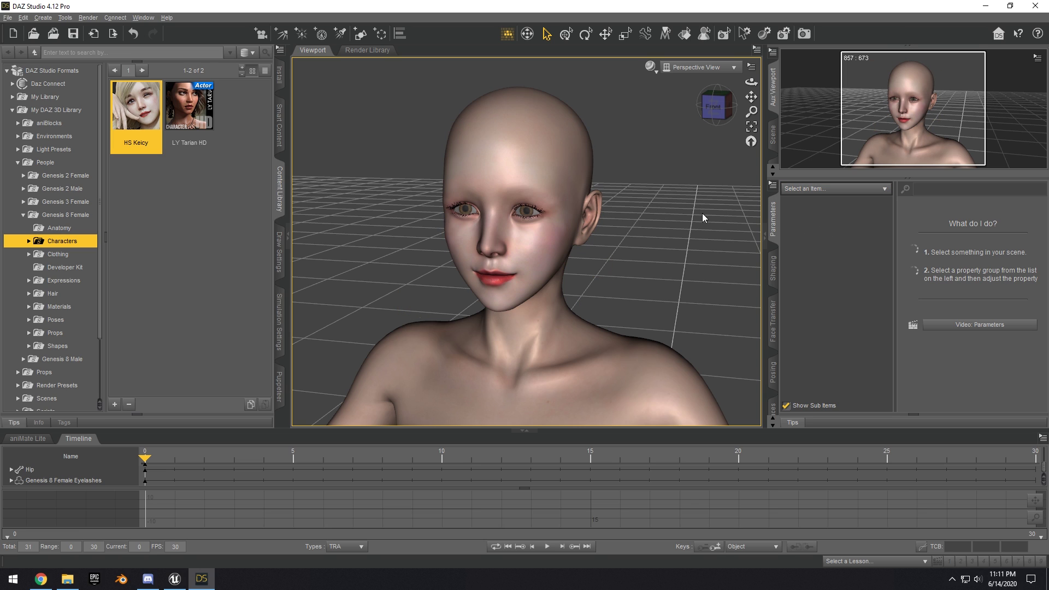
click(792, 189)
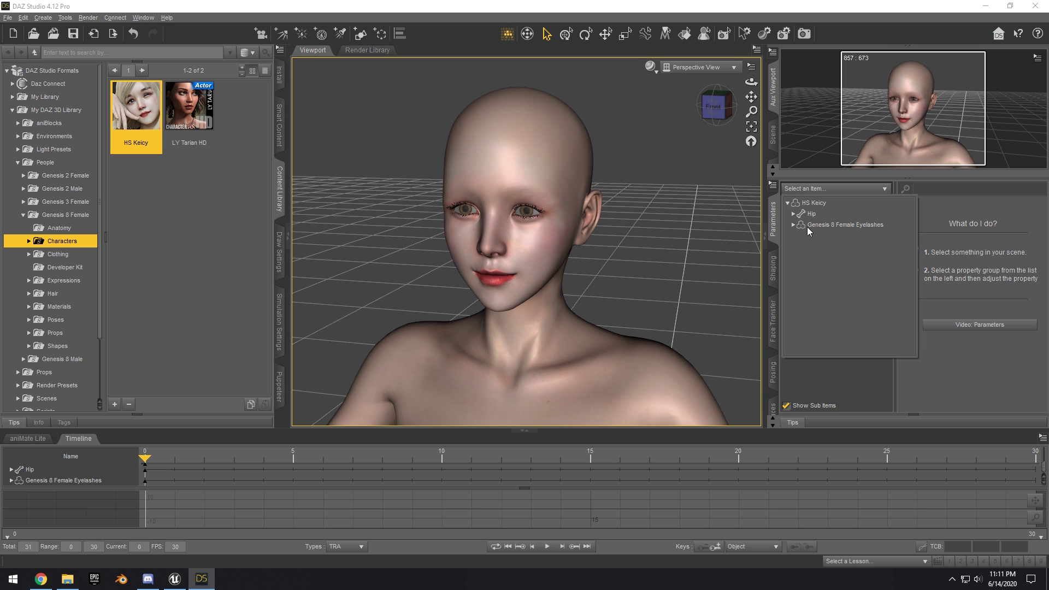
click(826, 274)
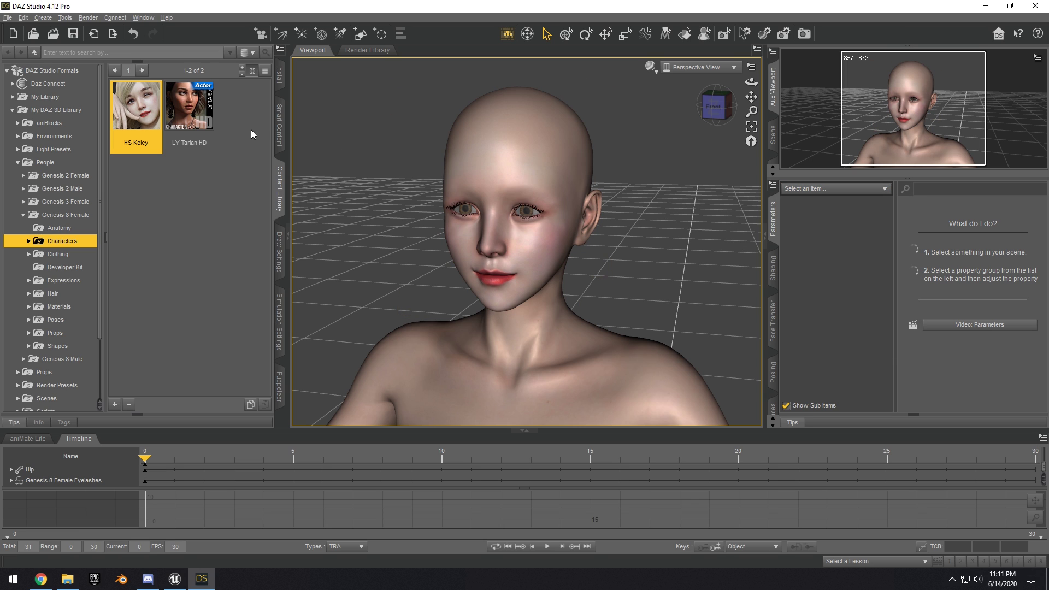
click(7, 18)
- Start the FBX export and create a 'Character' folder on the Desktop to save into
click(48, 147)
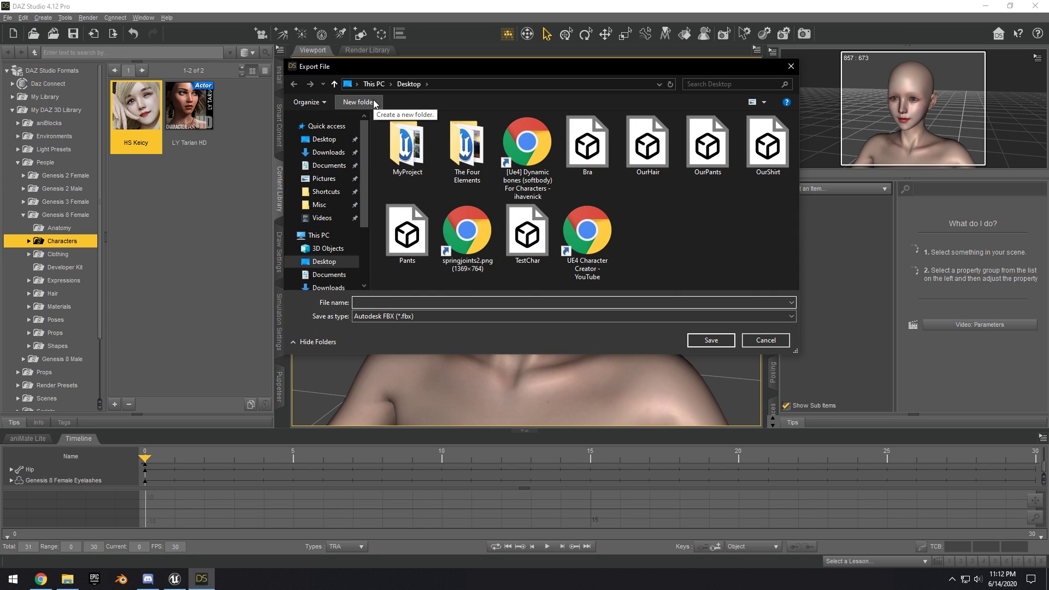
click(359, 102)
text(Character)
key(Return)
key(Return)
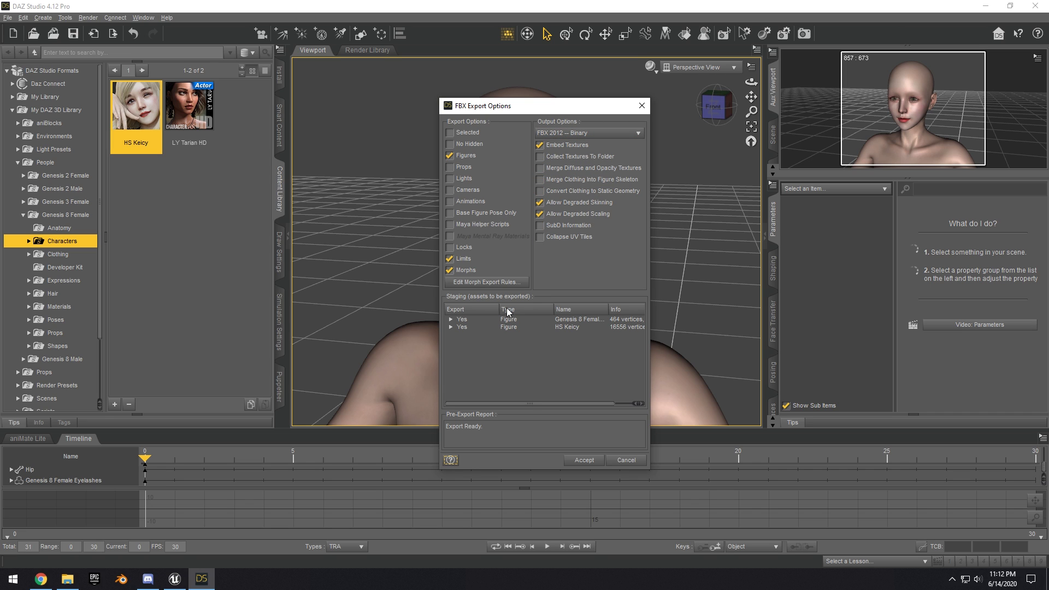
- Review the Morph Export Rules and accept the FBX export options
click(486, 281)
click(668, 276)
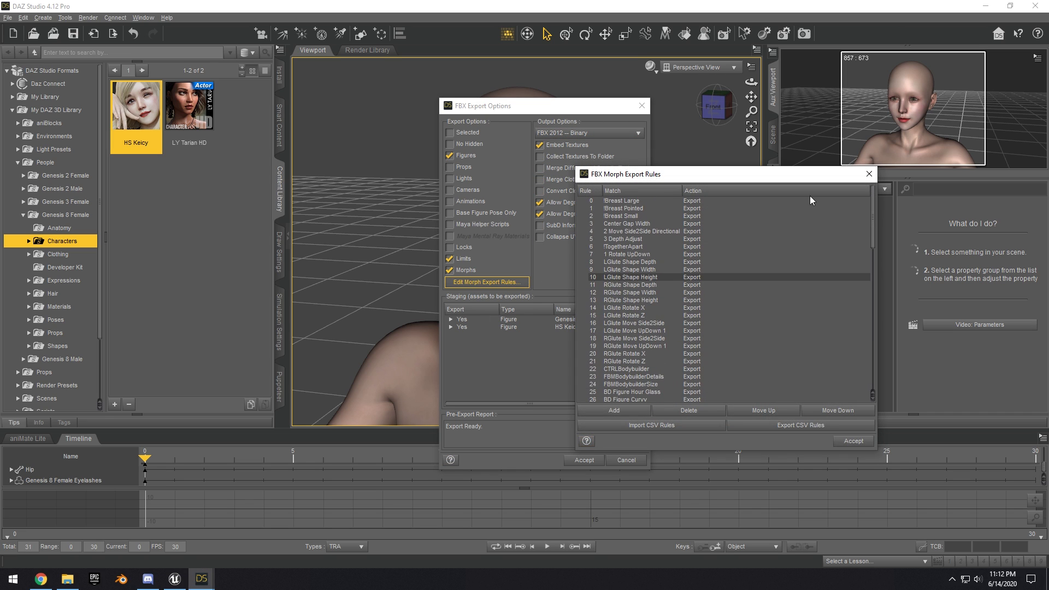
scroll(845, 195, down, 1)
key(Escape)
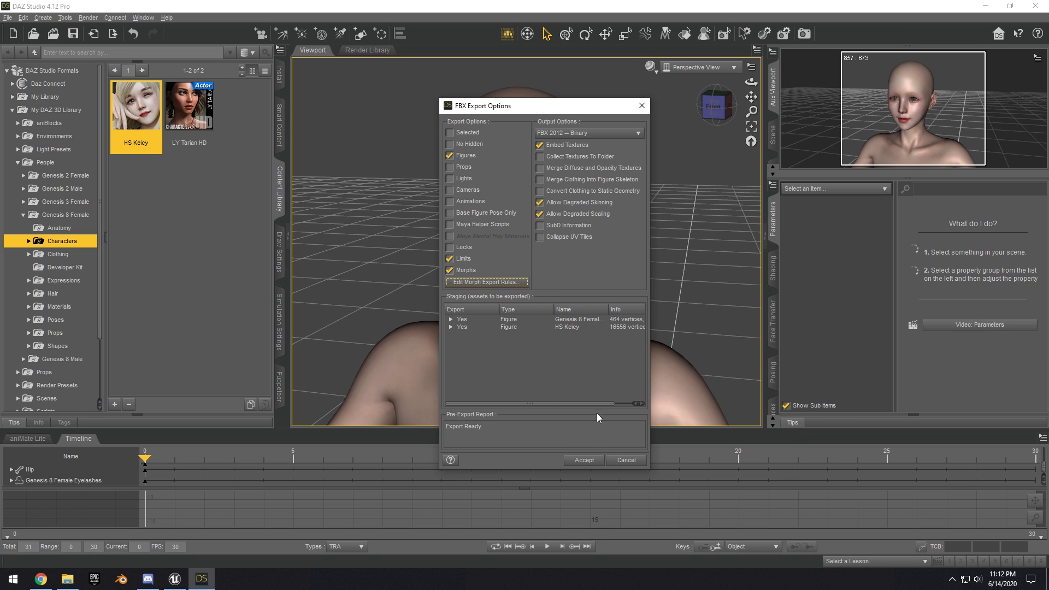
click(583, 460)
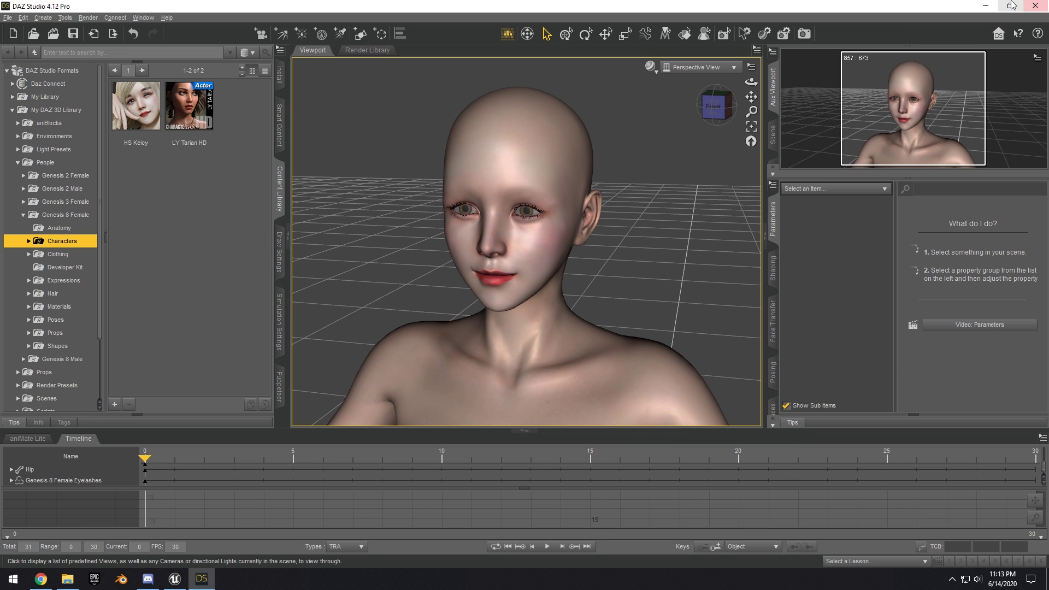
click(122, 579)
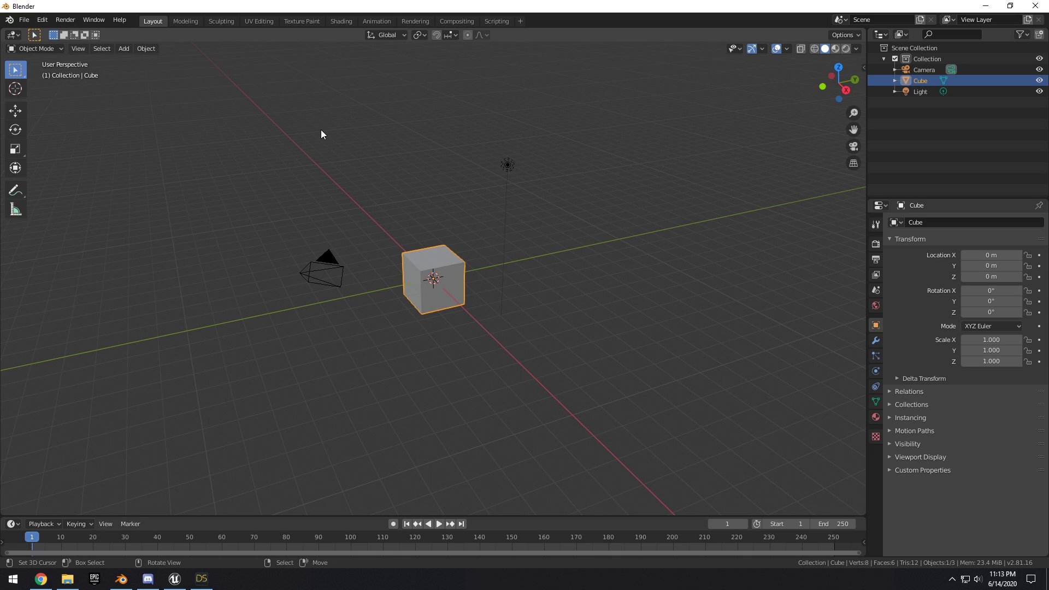
- Delete the three default objects from the Blender scene
drag(290, 109, 370, 184)
key(a)
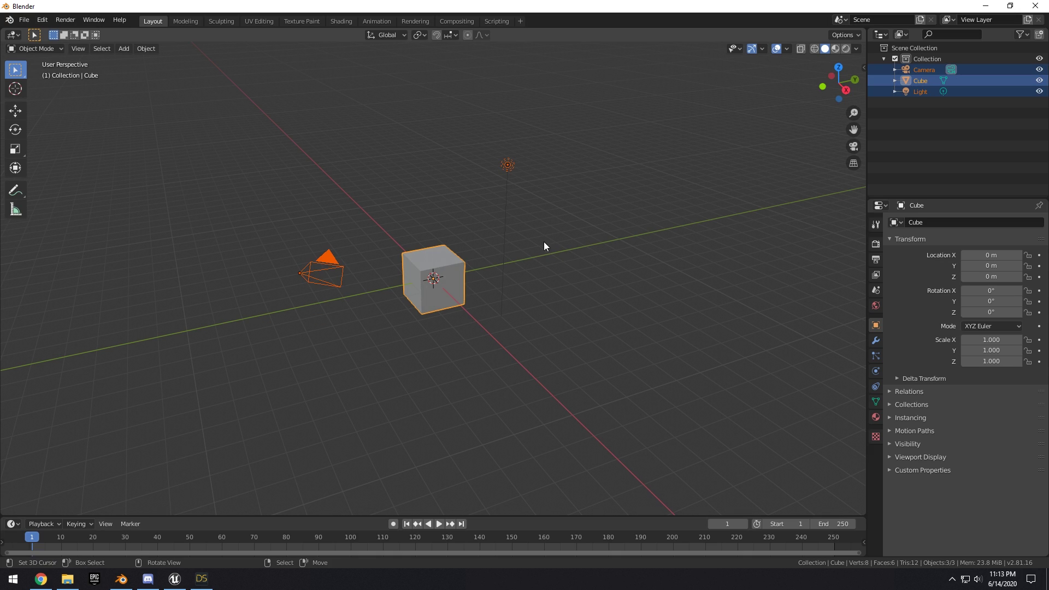
key(Delete)
- Import Desktop/Character/Character.fbx with Use Pre/Post Rotation unchecked
click(24, 19)
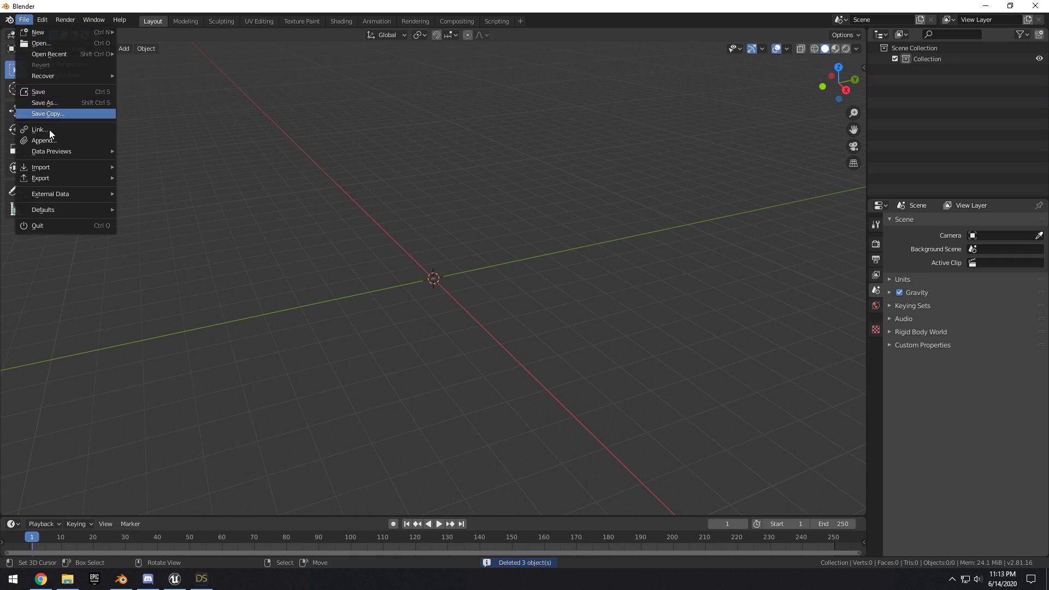
mouse_move(42, 167)
click(146, 232)
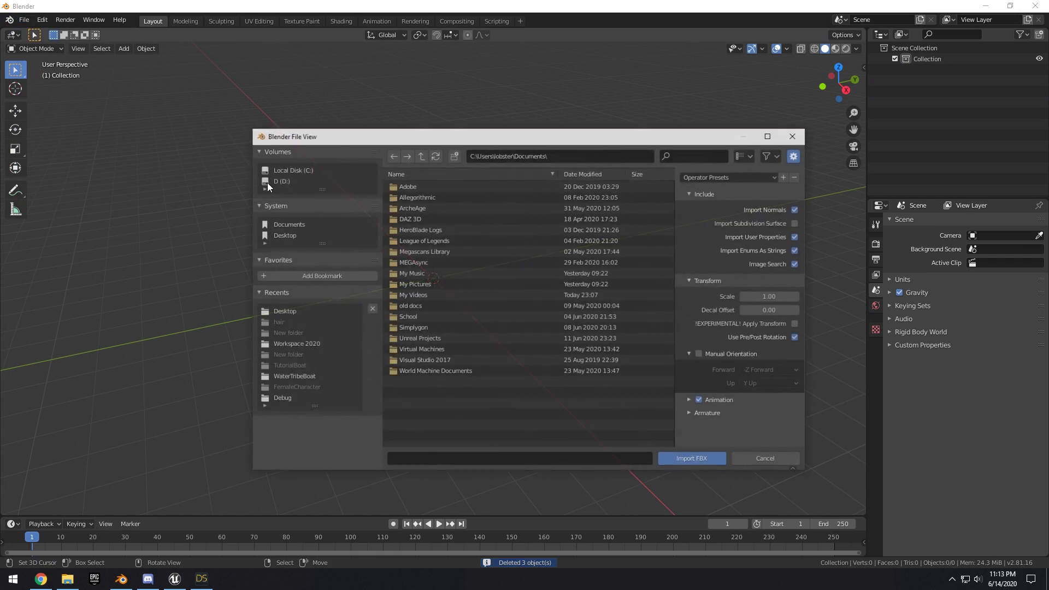
click(291, 235)
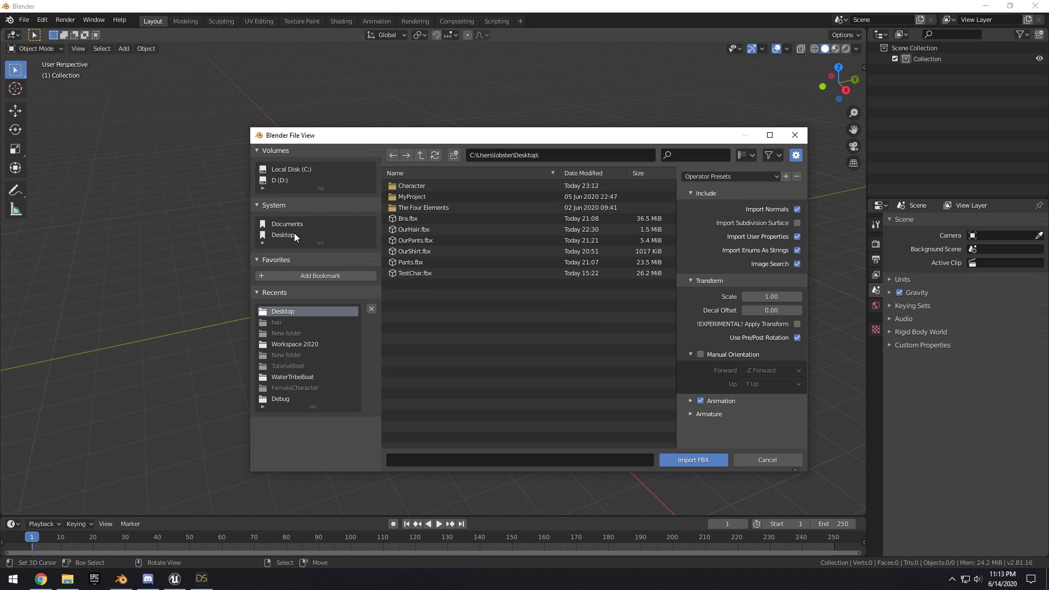
double_click(422, 186)
click(414, 185)
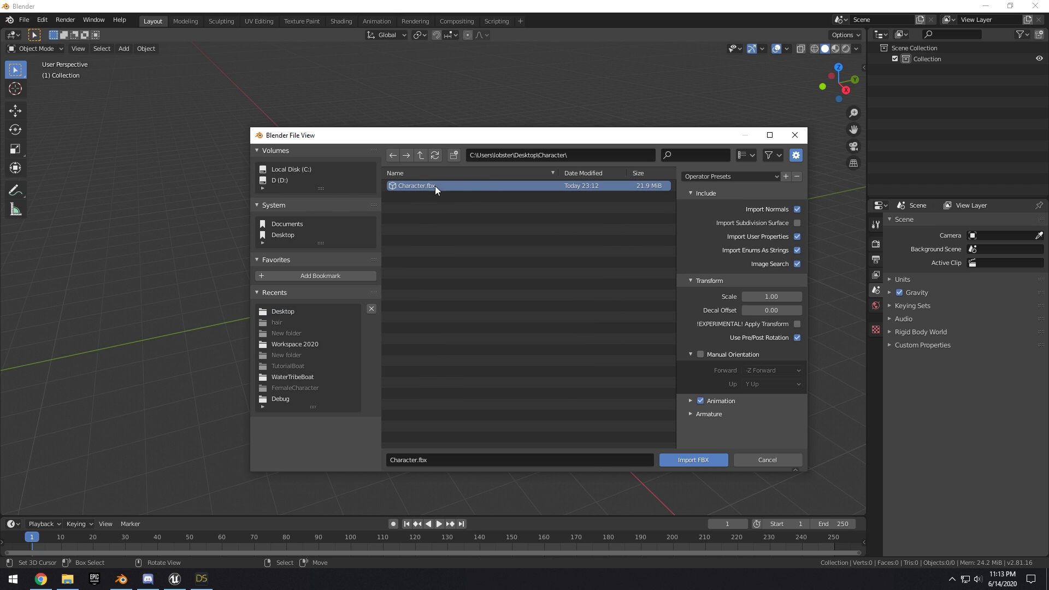
click(782, 336)
click(707, 414)
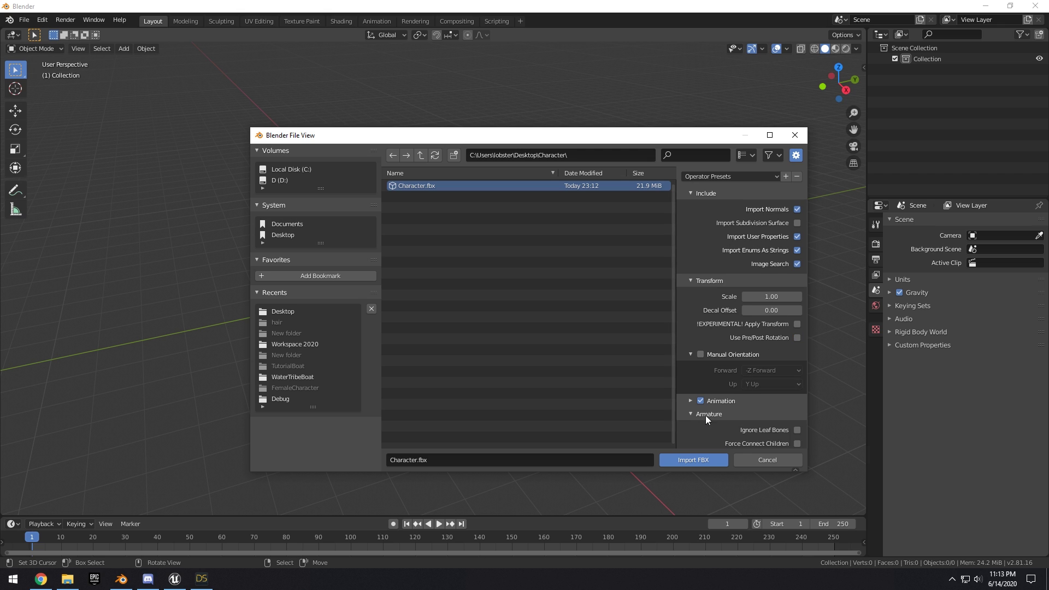
scroll(705, 415, down, 2)
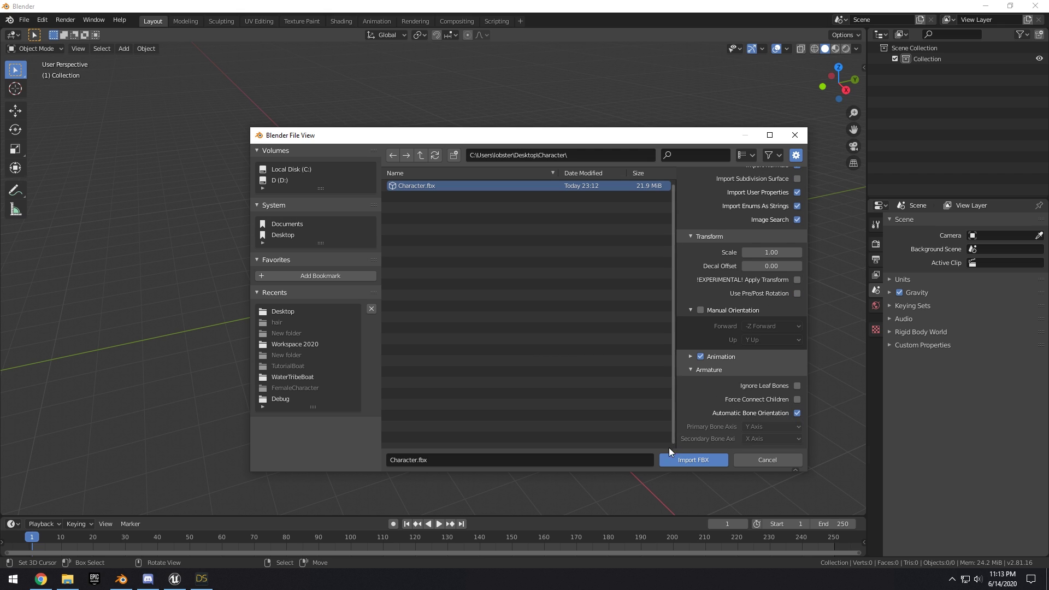
click(683, 460)
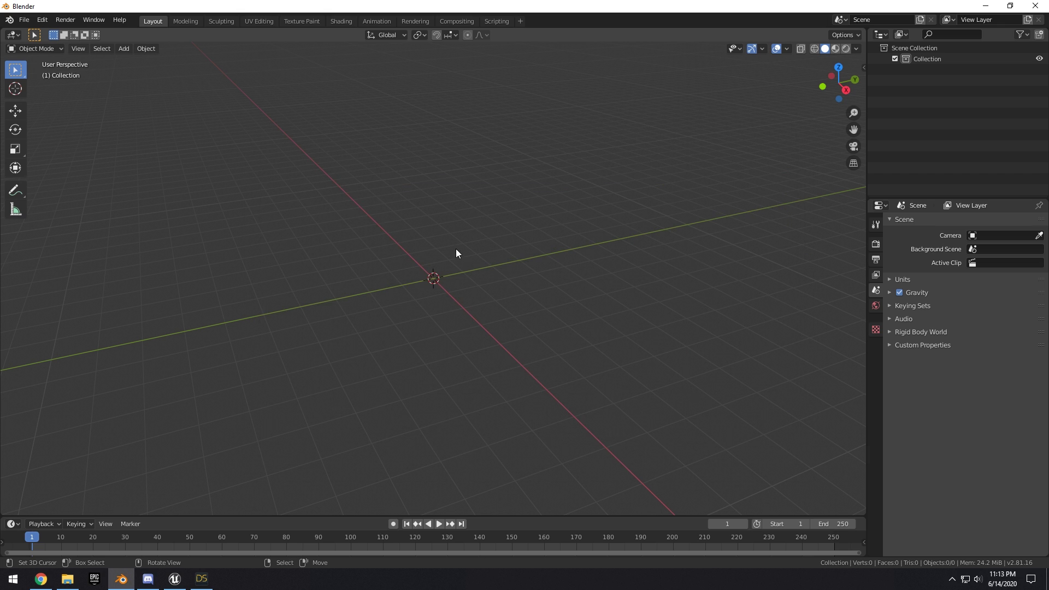
scroll(578, 182, up, 6)
middle_drag(543, 175, 643, 251)
scroll(643, 251, up, 6)
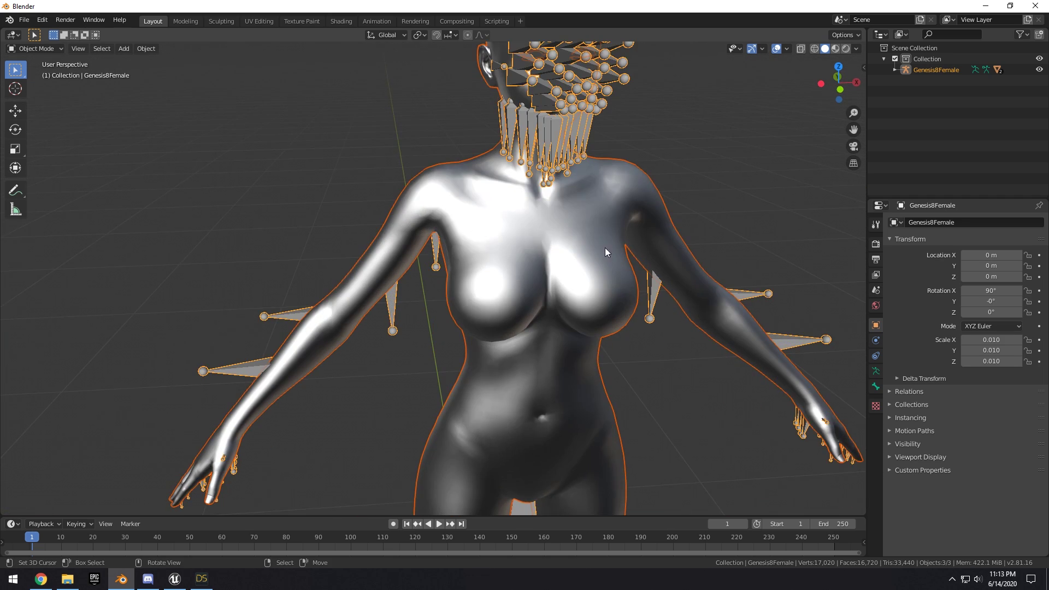
- Enable In Front in the Genesis8Female armature's Viewport Display and reselect the armature
click(576, 258)
middle_drag(577, 258, 457, 178)
click(457, 177)
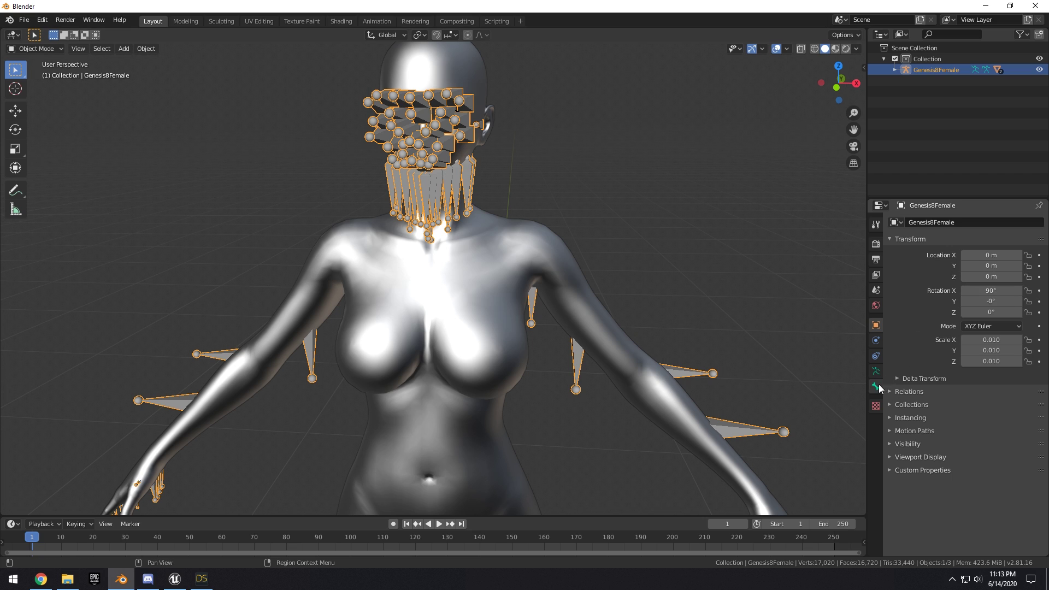
click(875, 371)
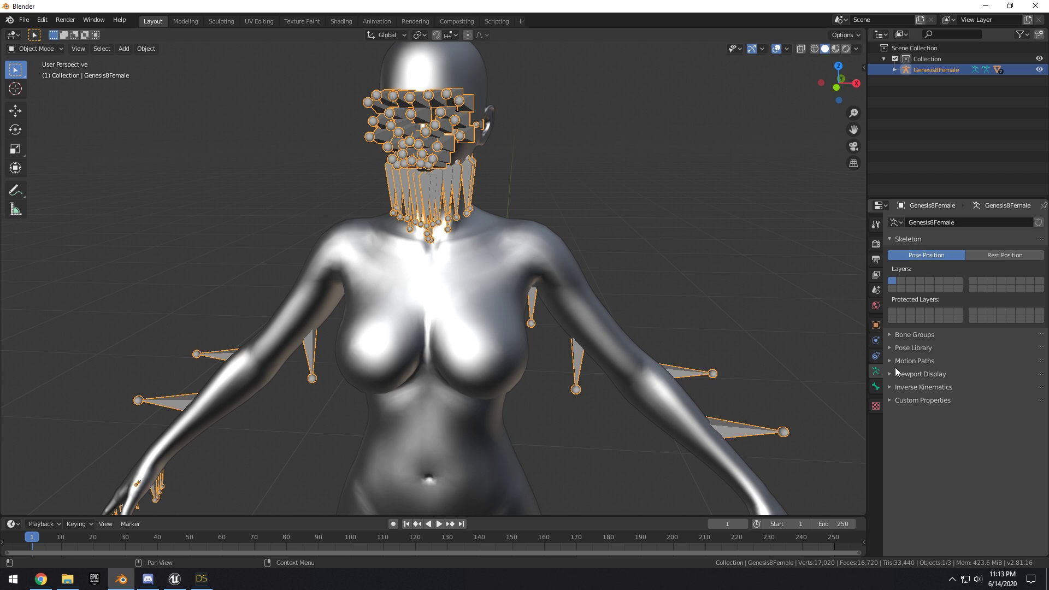
click(896, 373)
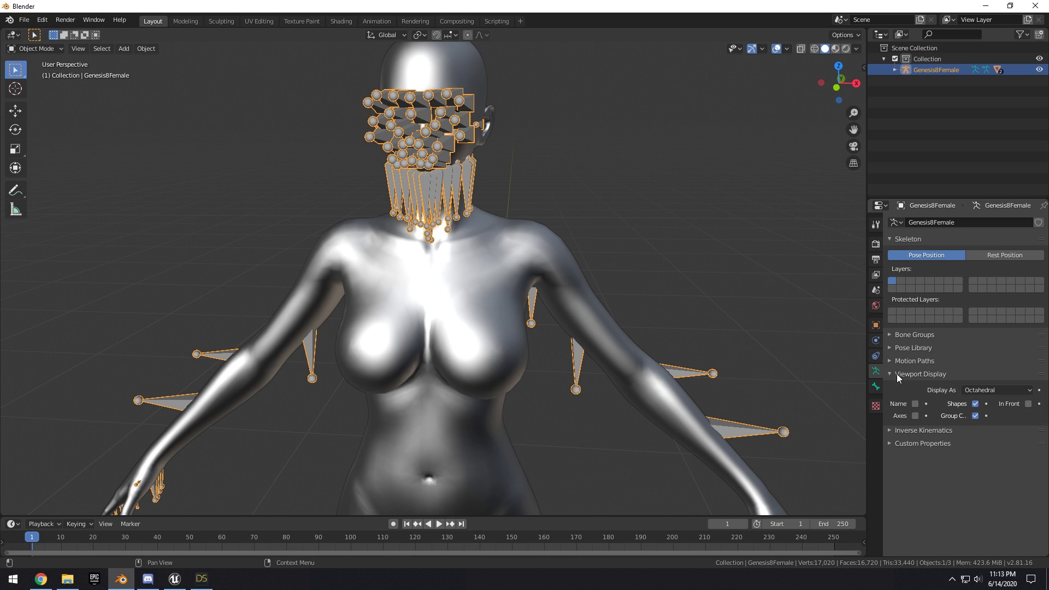
click(1028, 404)
mouse_move(743, 344)
middle_down()
mouse_move(628, 314)
mouse_move(622, 211)
mouse_move(588, 230)
mouse_move(622, 211)
mouse_move(480, 211)
mouse_move(104, 96)
middle_up()
click(589, 230)
click(496, 221)
click(35, 49)
- Switch the armature to Edit Mode and add a single new bone
click(30, 71)
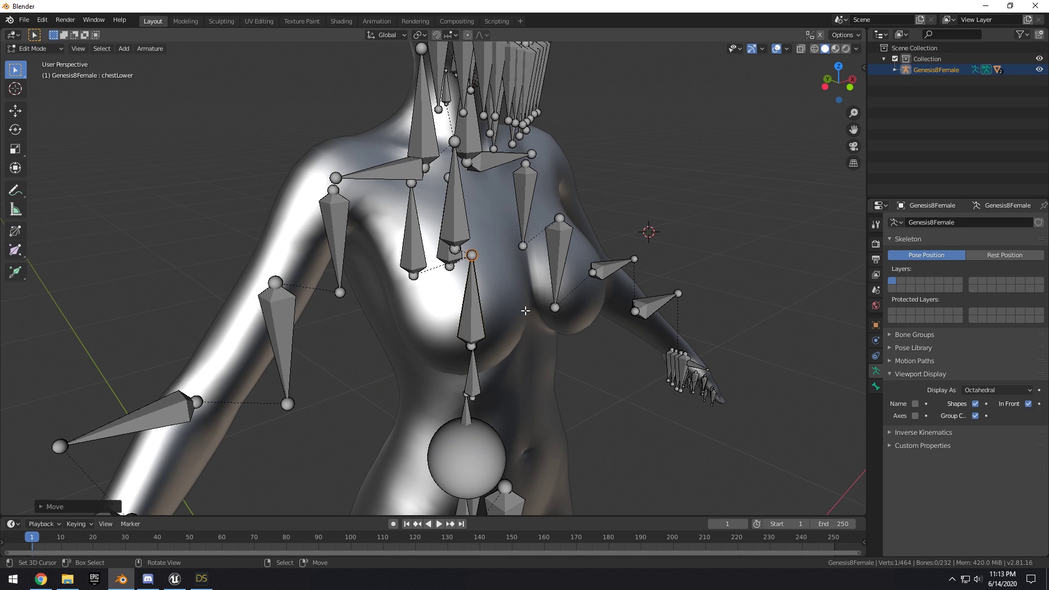
click(124, 49)
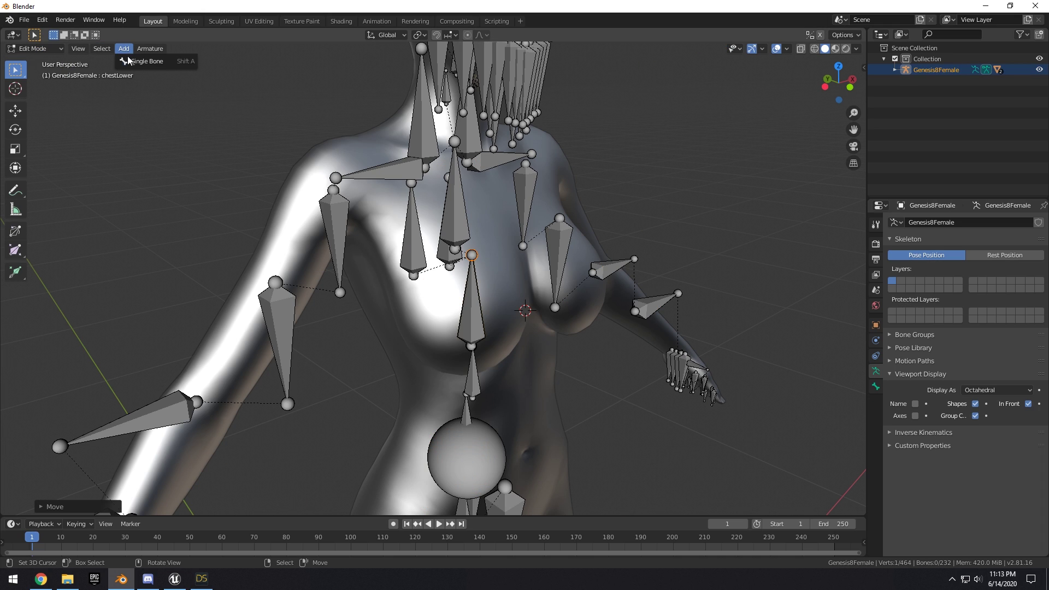
click(135, 62)
middle_drag(254, 117, 481, 90)
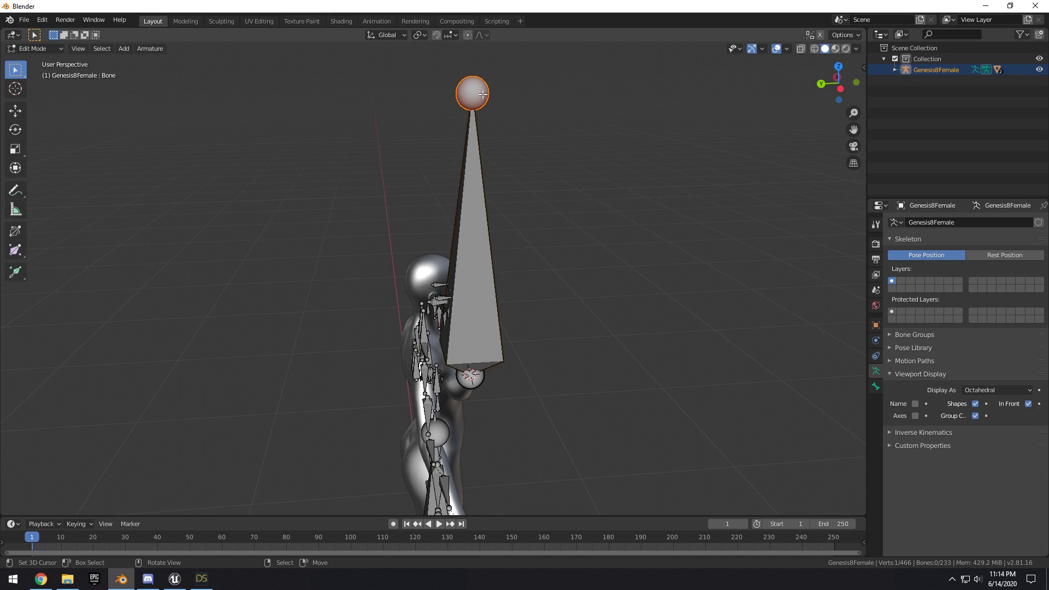
- Reposition the new bone's tip and shorten the bone along Z
key(g)
key(x)
key(y)
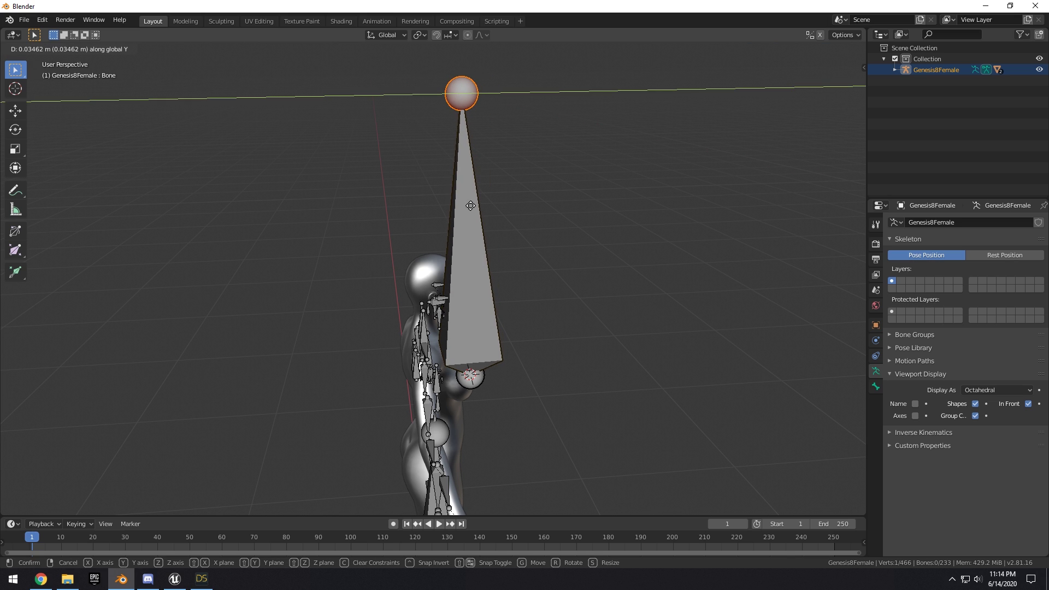
key(z)
click(478, 243)
scroll(485, 241, up, 5)
middle_drag(485, 240, 457, 265)
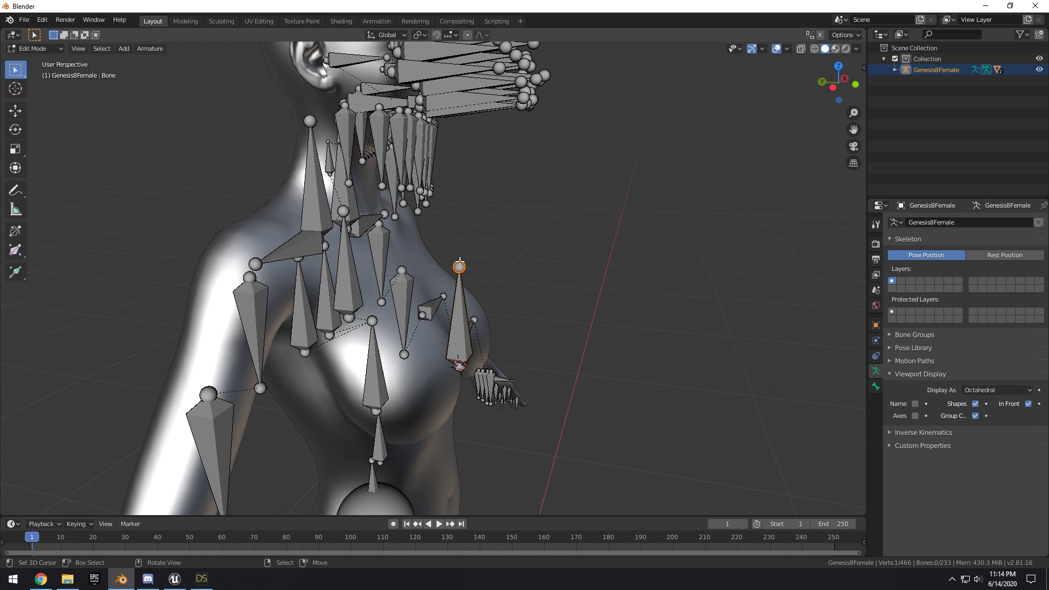
key(g)
key(z)
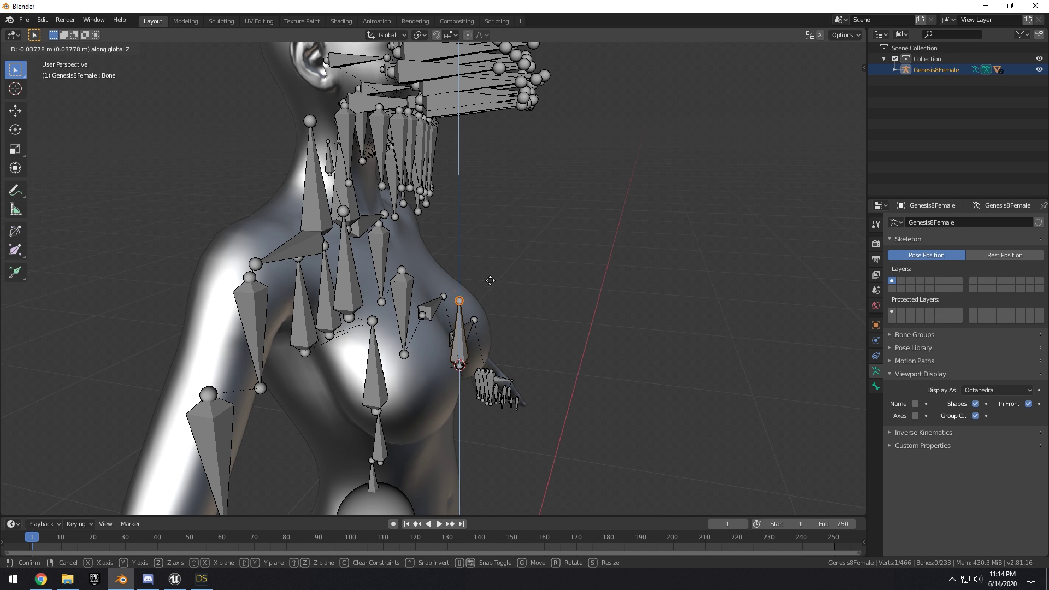
click(458, 301)
middle_drag(458, 300, 456, 298)
scroll(510, 283, up, 3)
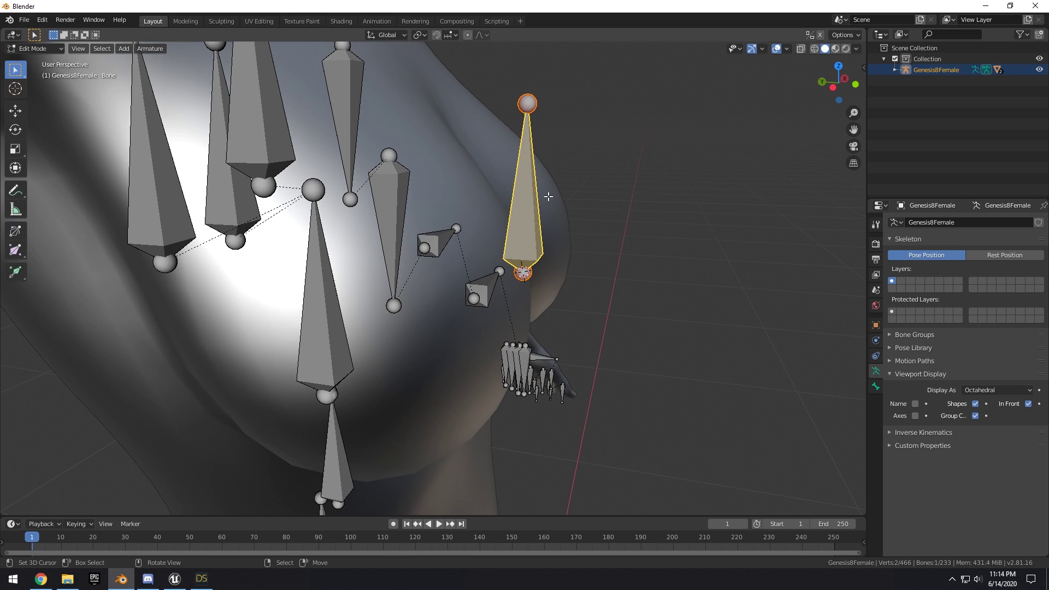
- Rotate the bone around X to tilt it toward the front of the chest
key(r)
key(x)
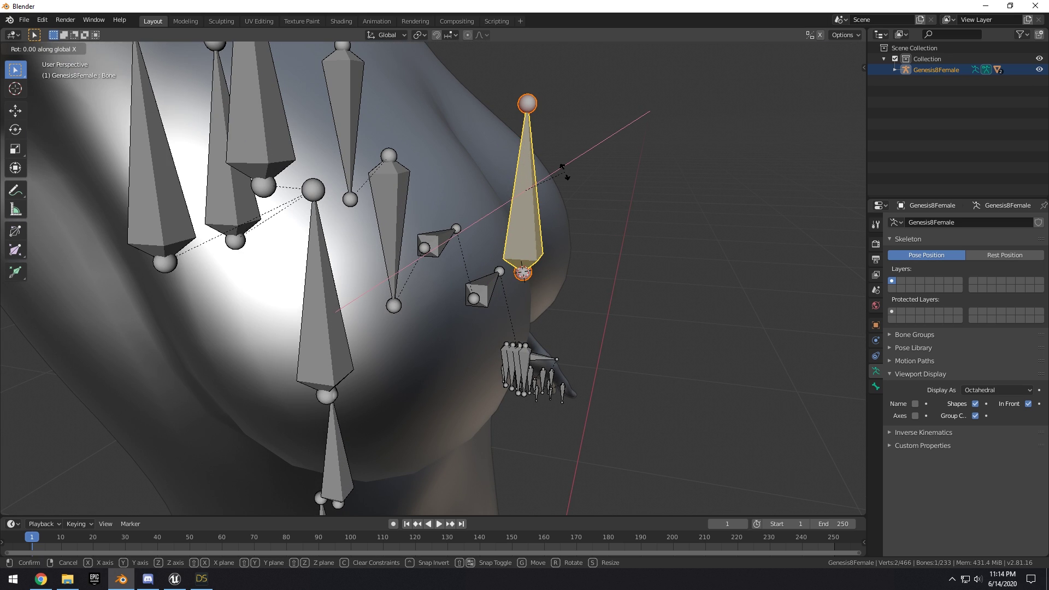
click(540, 295)
scroll(303, 266, down, 5)
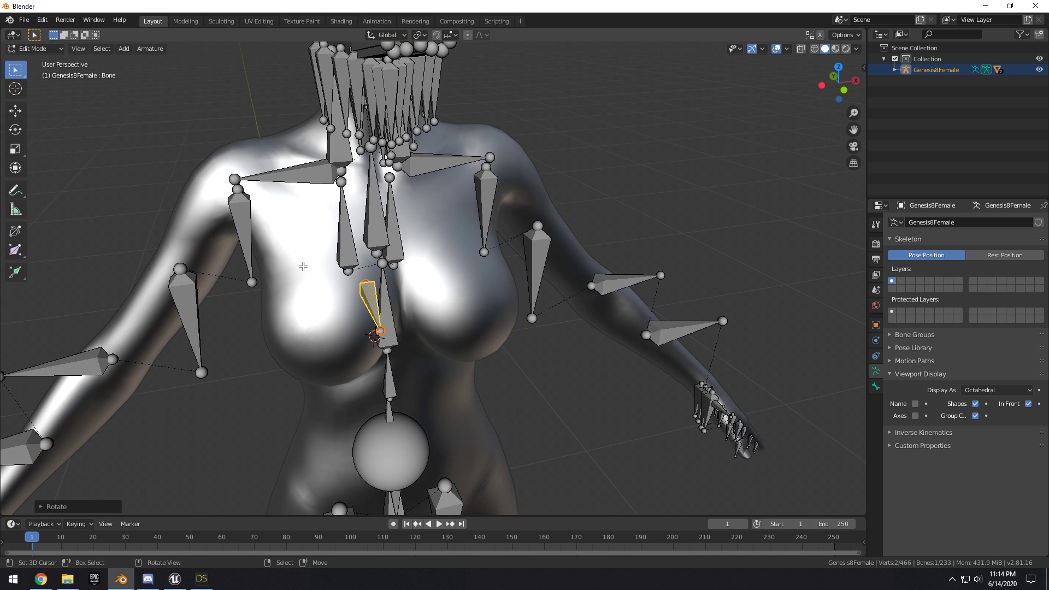
middle_drag(427, 263, 530, 310)
- Slide the bone sideways along X to sit inside the breast
key(g)
key(x)
click(457, 271)
key(g)
key(x)
key(z)
key(y)
click(445, 289)
middle_drag(444, 289, 520, 323)
- Fine-tune the bone's placement and move its tip along Y
key(g)
click(443, 292)
click(484, 295)
key(g)
key(y)
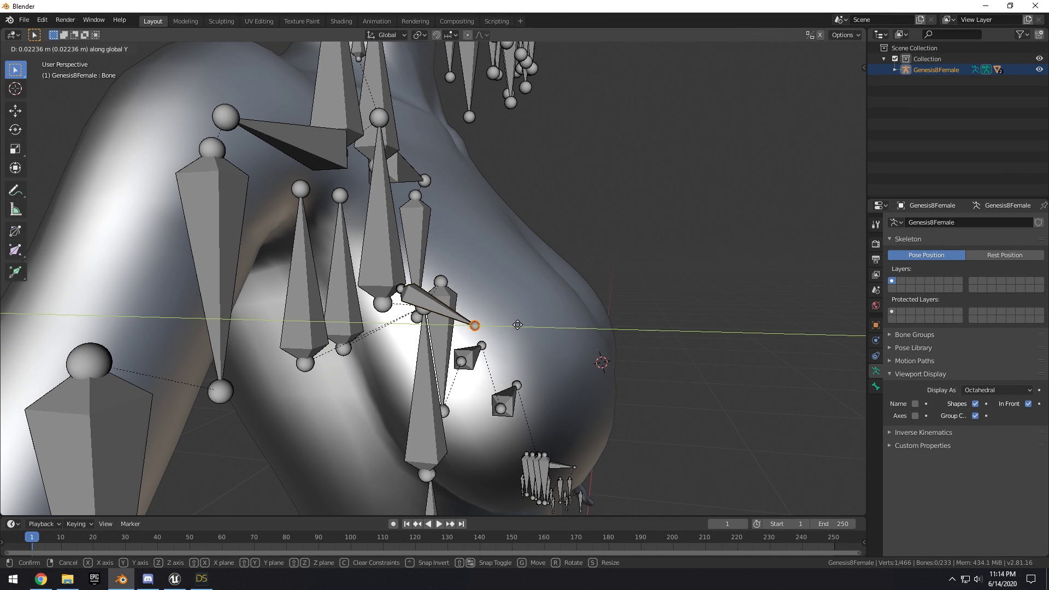
click(492, 325)
scroll(103, 326, down, 2)
- Switch to the Left orthographic view and adjust the bone's height along Z
click(75, 51)
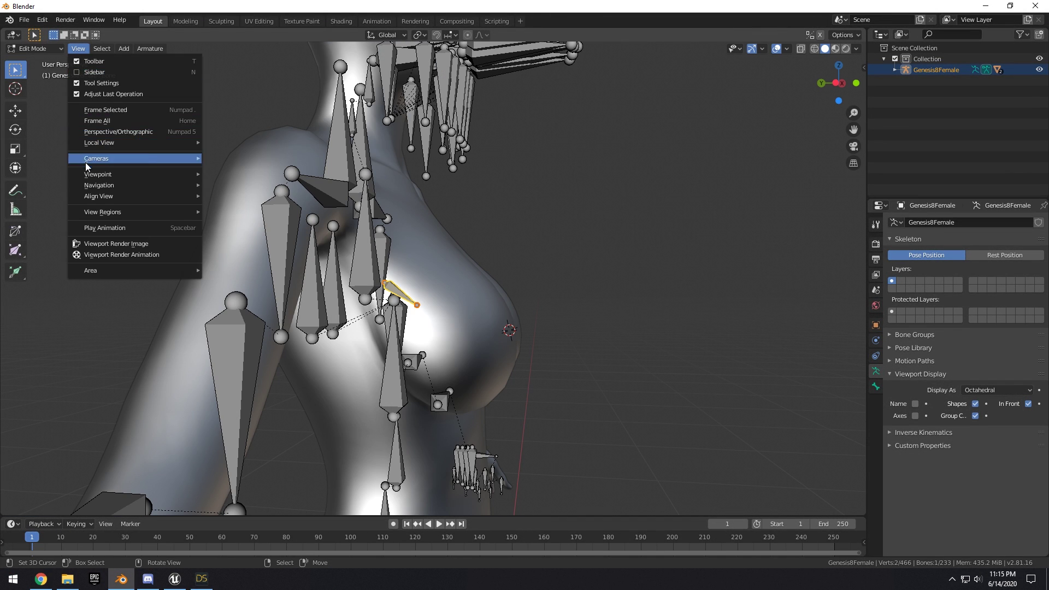
mouse_move(111, 176)
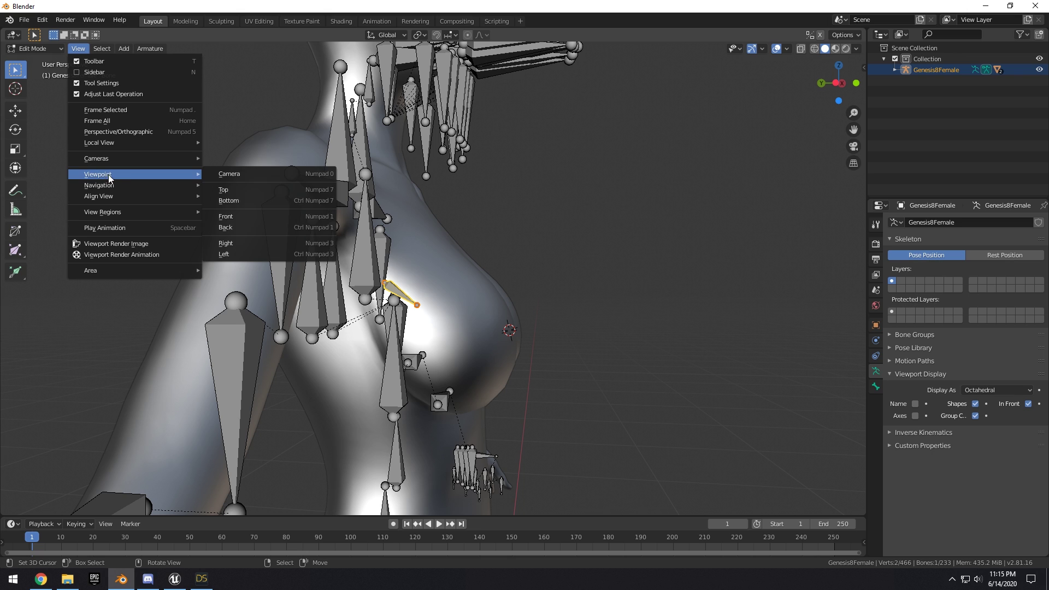
click(230, 254)
scroll(369, 269, up, 2)
key(g)
key(y)
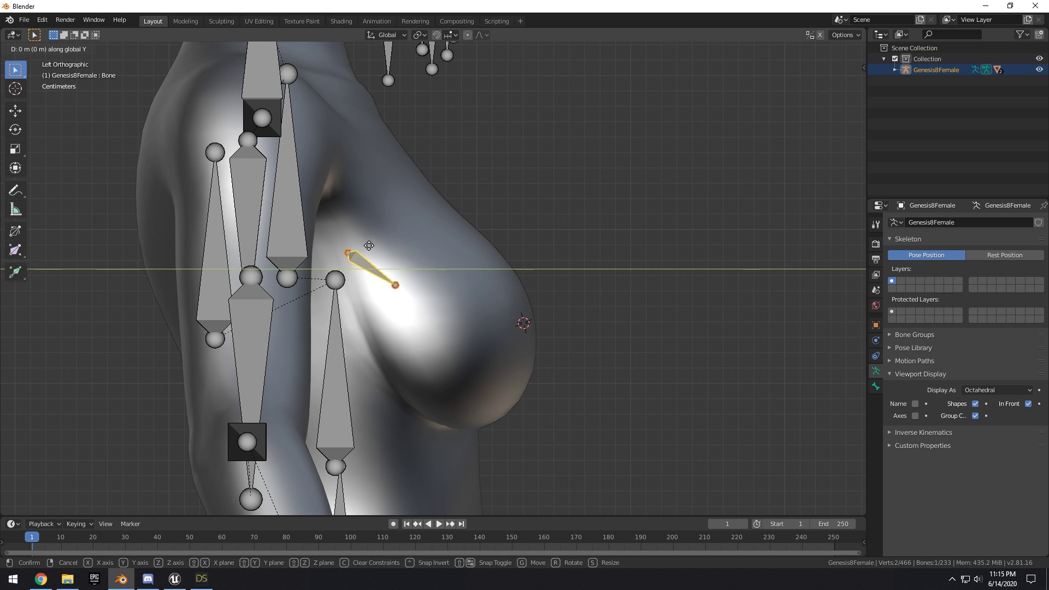
key(z)
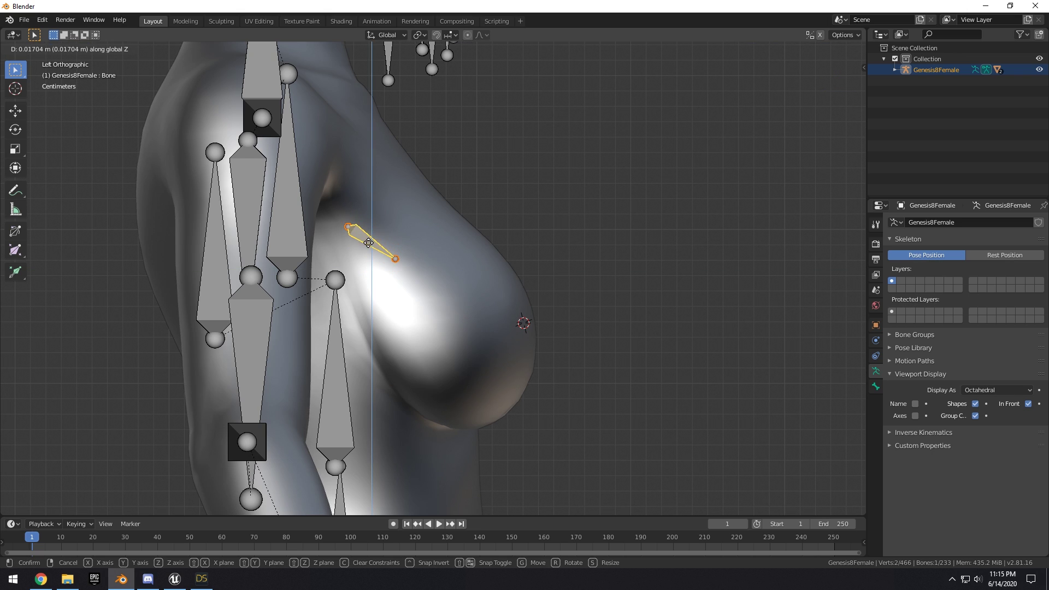
click(369, 242)
scroll(363, 242, up, 2)
- Extrude a second bone straight down from the tip and adjust its tip position
click(360, 241)
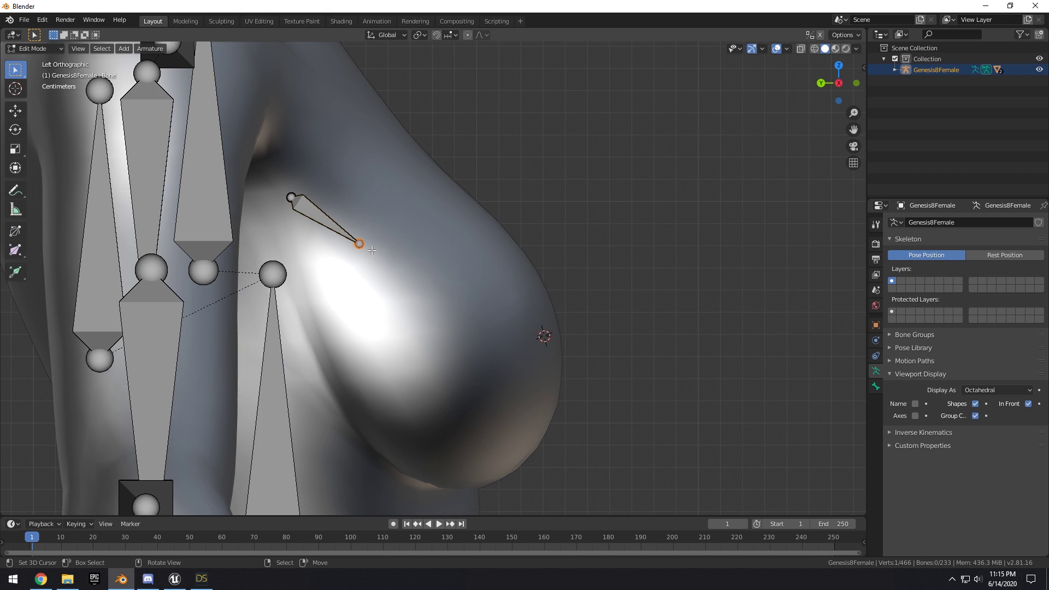
key(e)
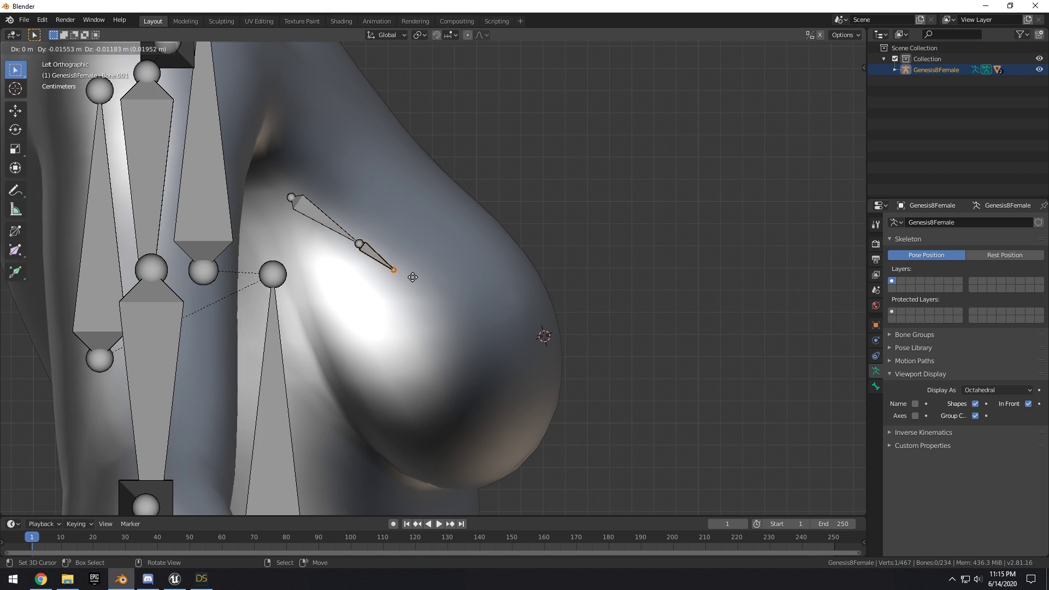
key(z)
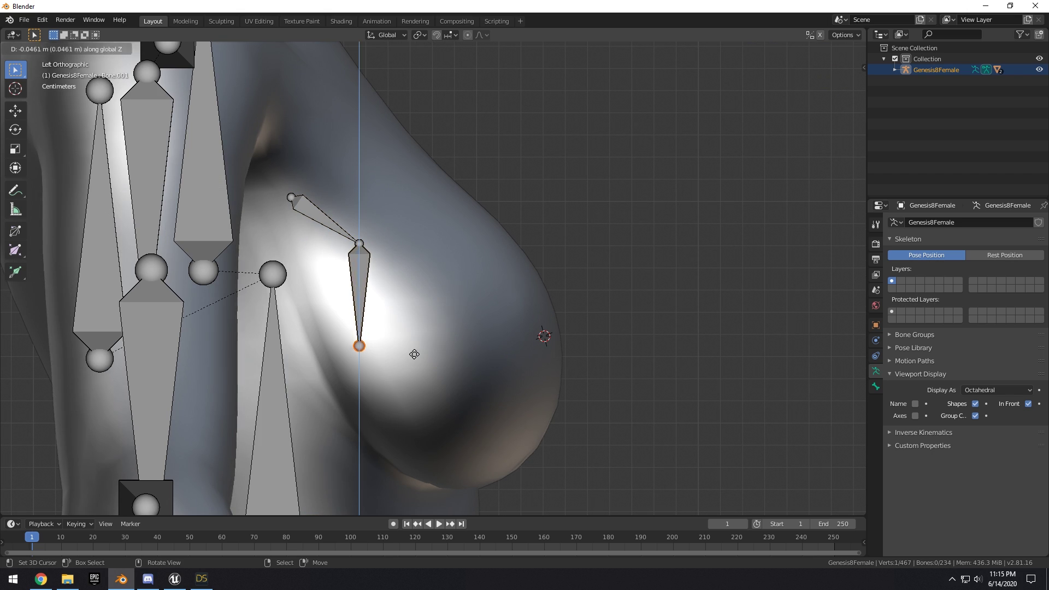
click(415, 365)
key(g)
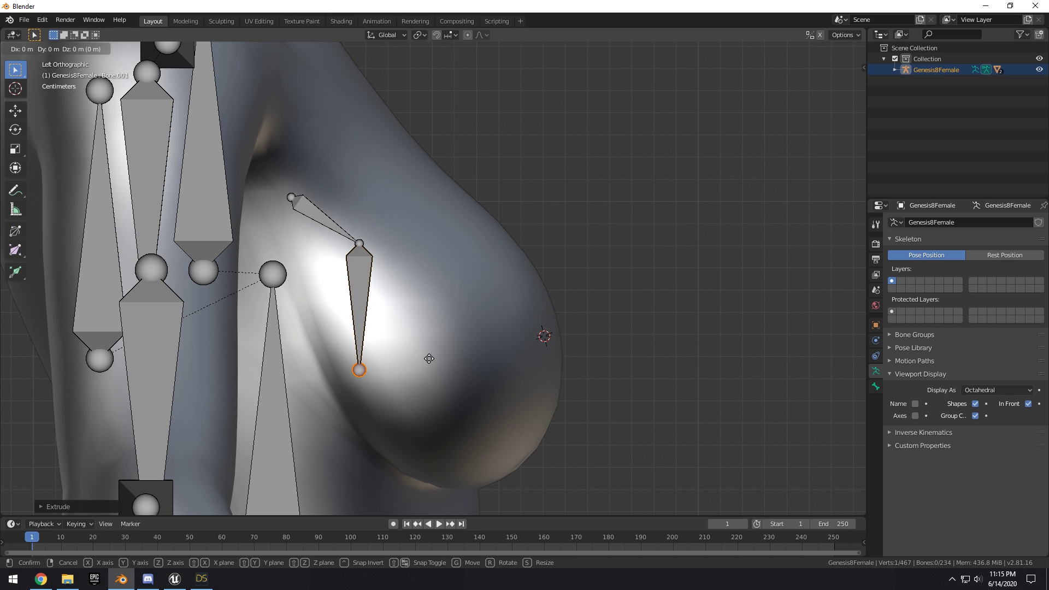
key(x)
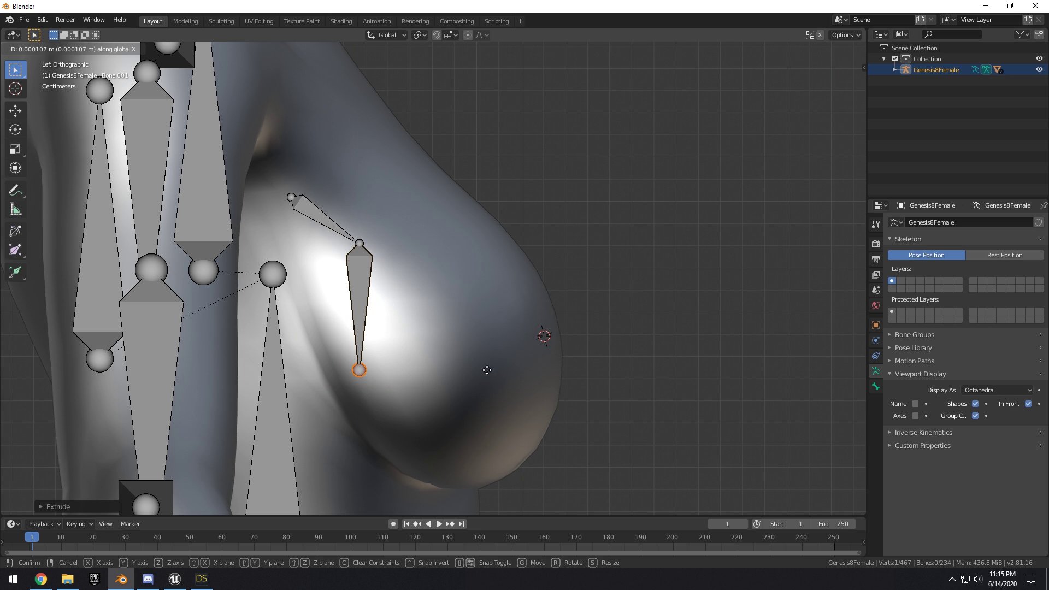
key(y)
click(491, 369)
- Select both breast bones and shift them together along X
middle_drag(492, 369, 426, 377)
scroll(426, 377, down, 4)
scroll(423, 380, up, 3)
middle_drag(428, 315, 429, 262)
click(428, 262)
shift+click(421, 316)
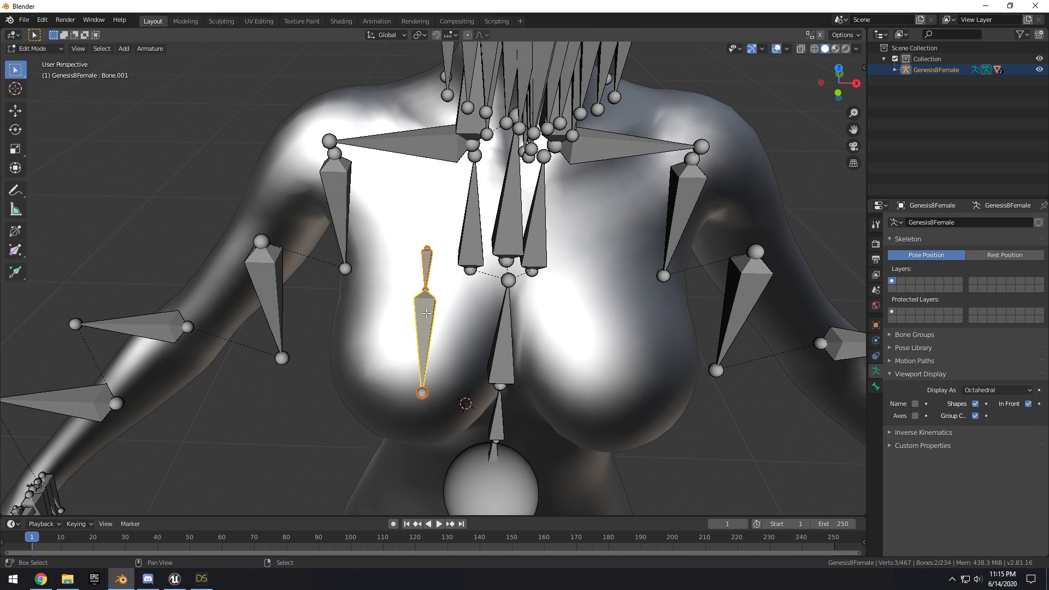
key(g)
key(x)
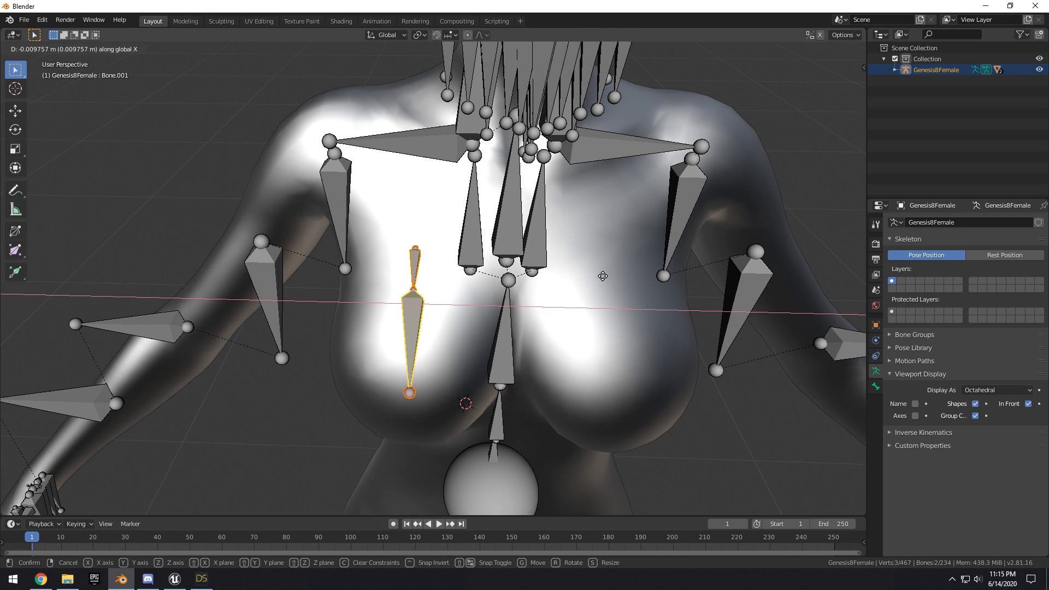
click(497, 336)
- Slide the lower bone's tail joint along X and select the whole bone chain
shift+middle_drag(496, 336, 561, 279)
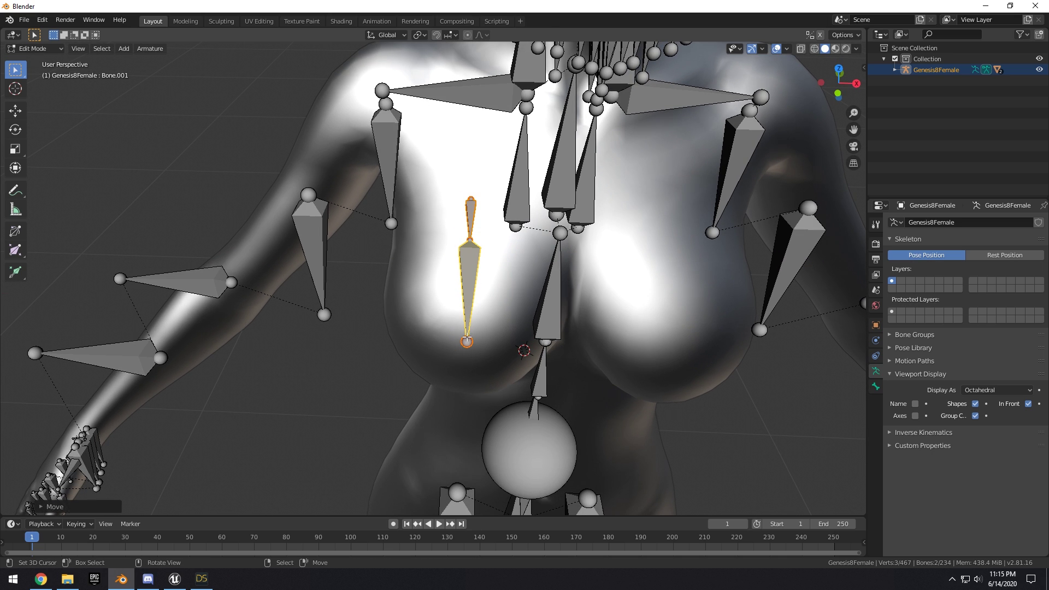
click(467, 341)
key(g)
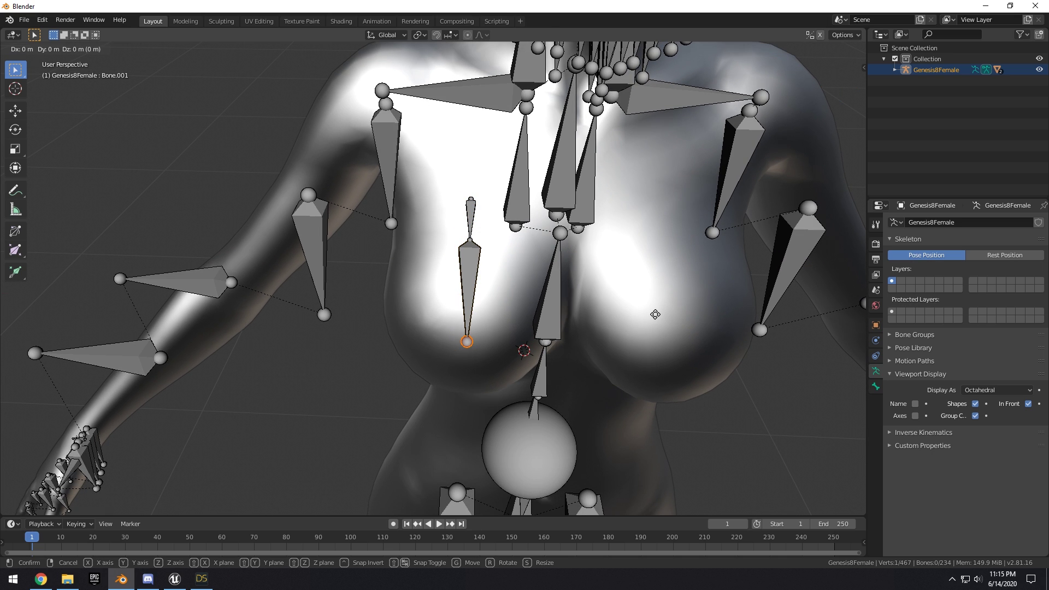
key(x)
click(641, 314)
shift+middle_drag(469, 297, 387, 266)
key(ctrl+l)
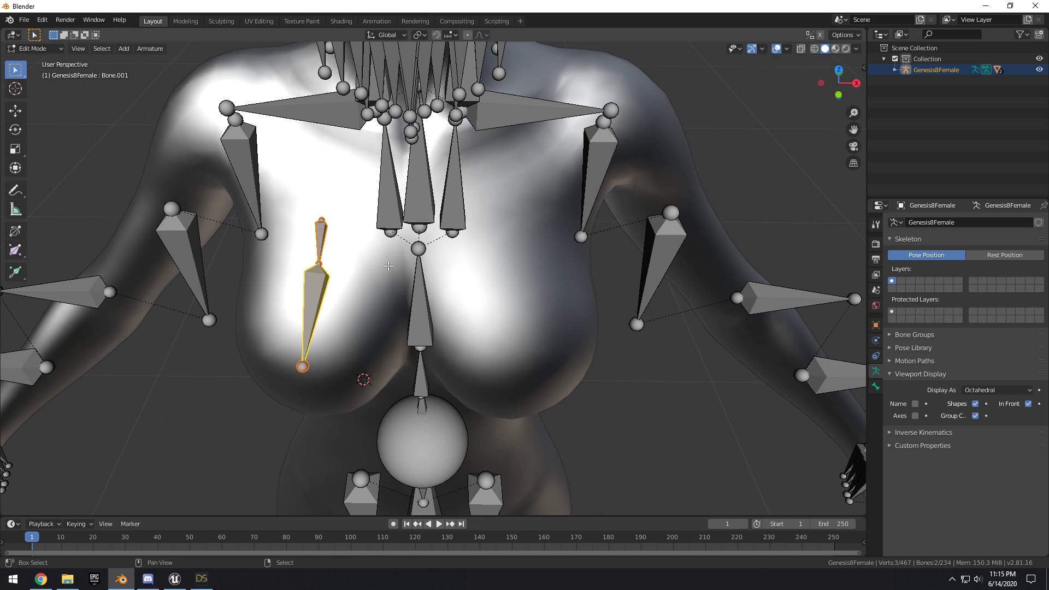
- Duplicate the two-bone breast chain and move the copy along X to the other breast
click(141, 49)
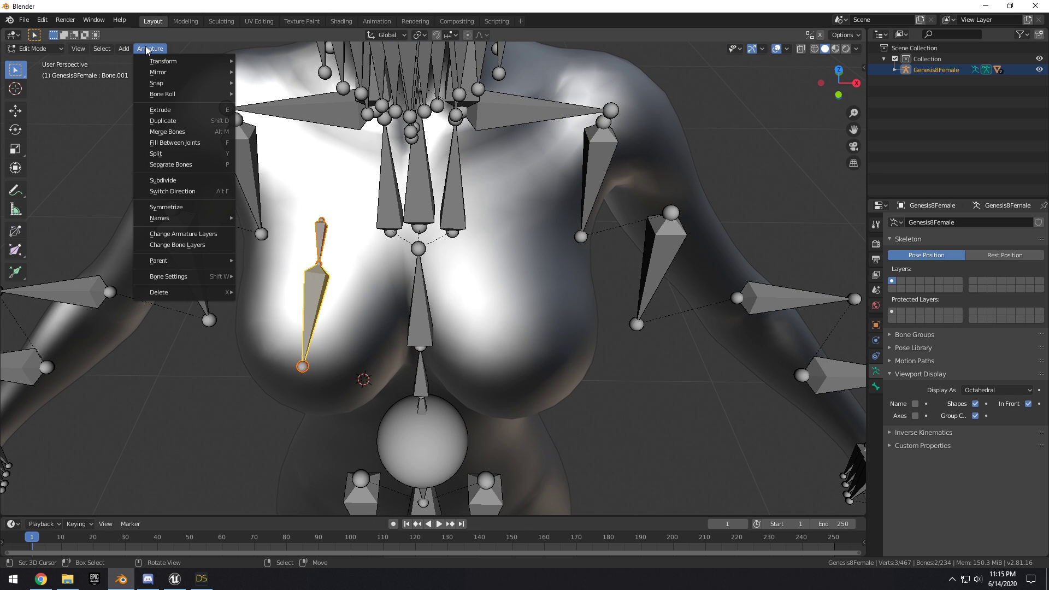
click(158, 123)
click(325, 221)
key(g)
key(x)
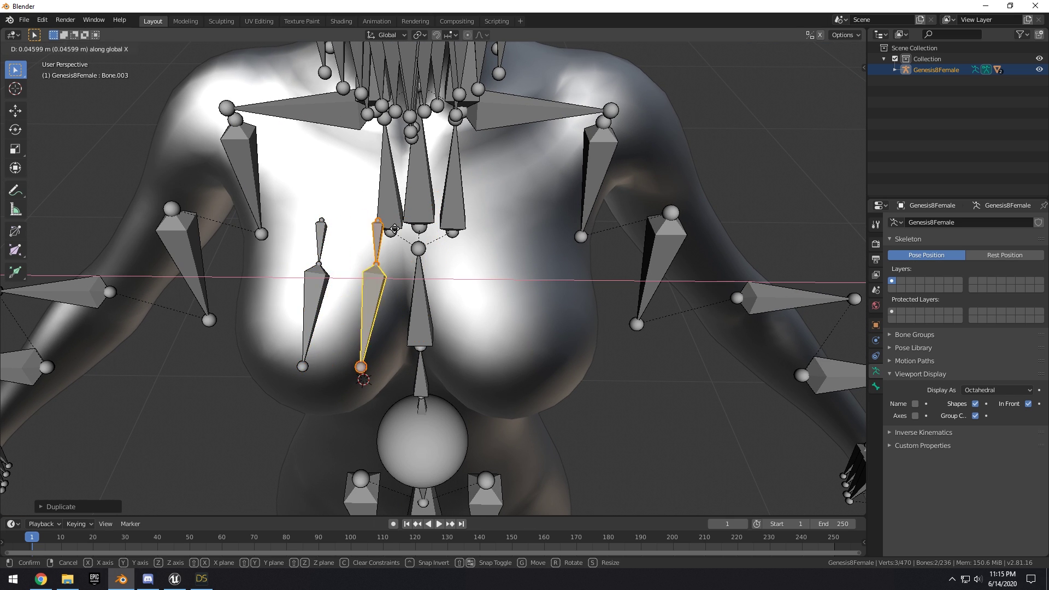
click(514, 237)
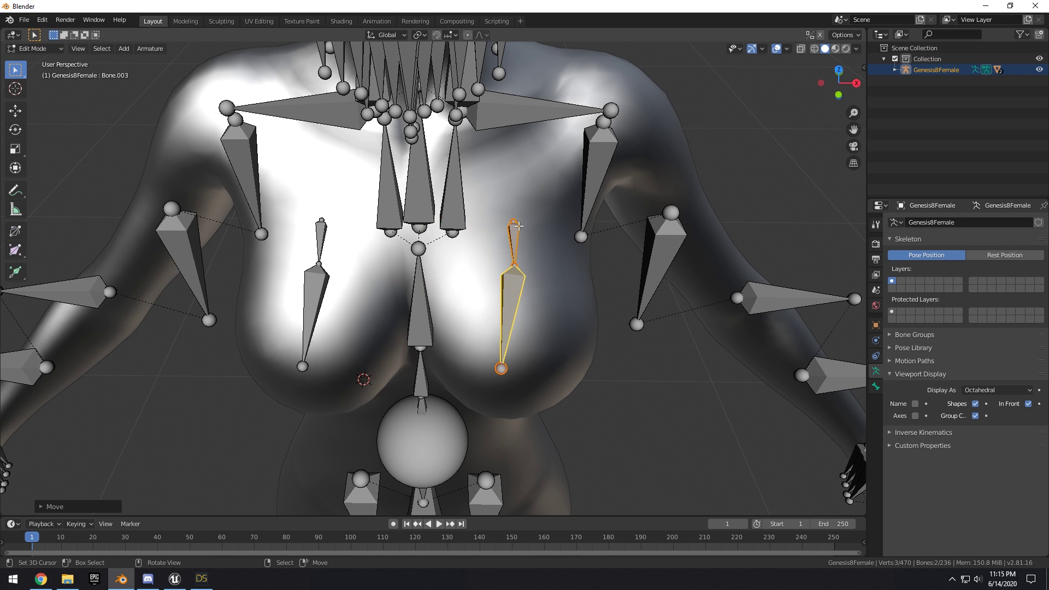
shift+middle_drag(496, 305, 449, 287)
- Slide the copy's lower tip joint sideways along X into place
click(447, 348)
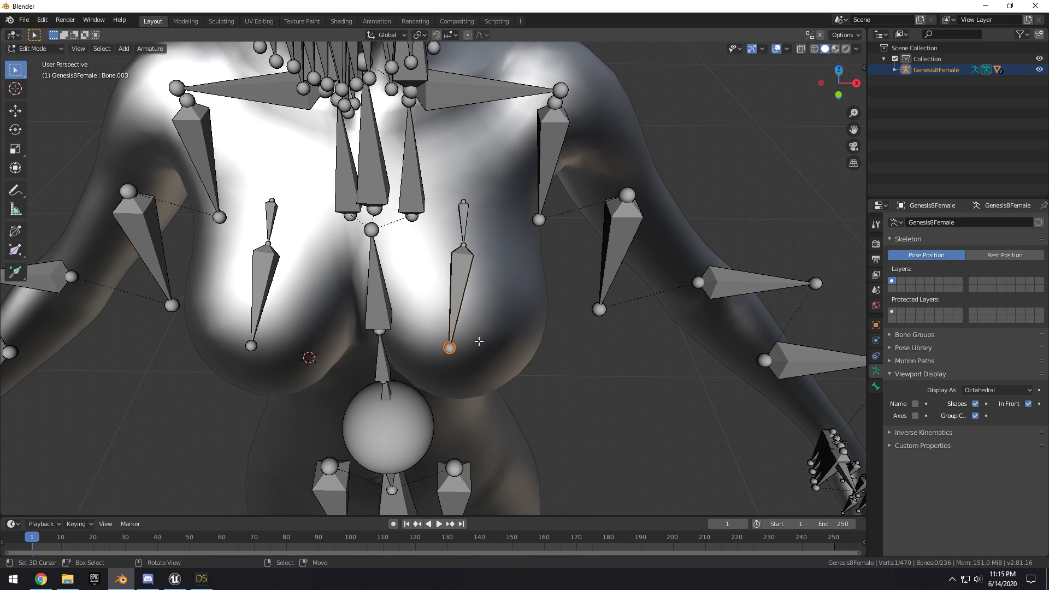
key(g)
key(x)
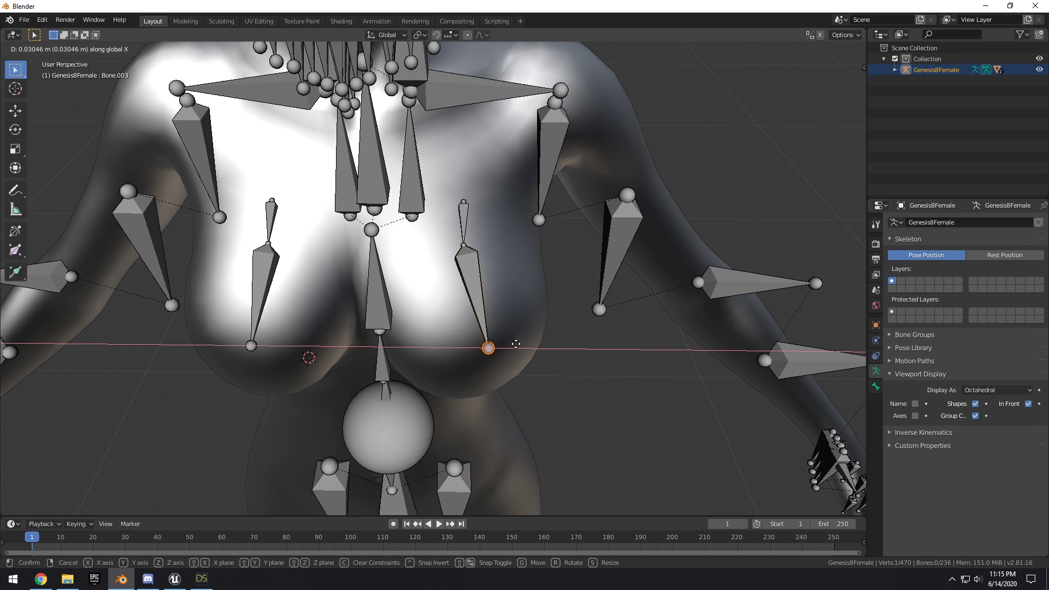
click(507, 339)
scroll(492, 336, down, 4)
middle_drag(439, 294, 466, 268)
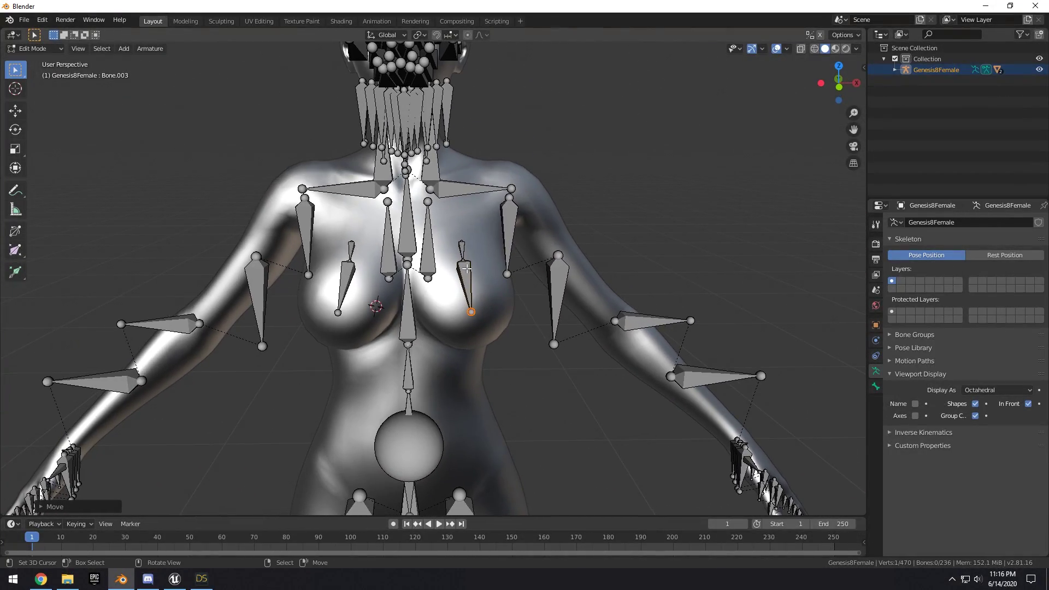
click(466, 269)
scroll(426, 263, up, 2)
- Rename the two right breast bones BreastR and BreastR1
click(347, 239)
scroll(348, 240, up, 2)
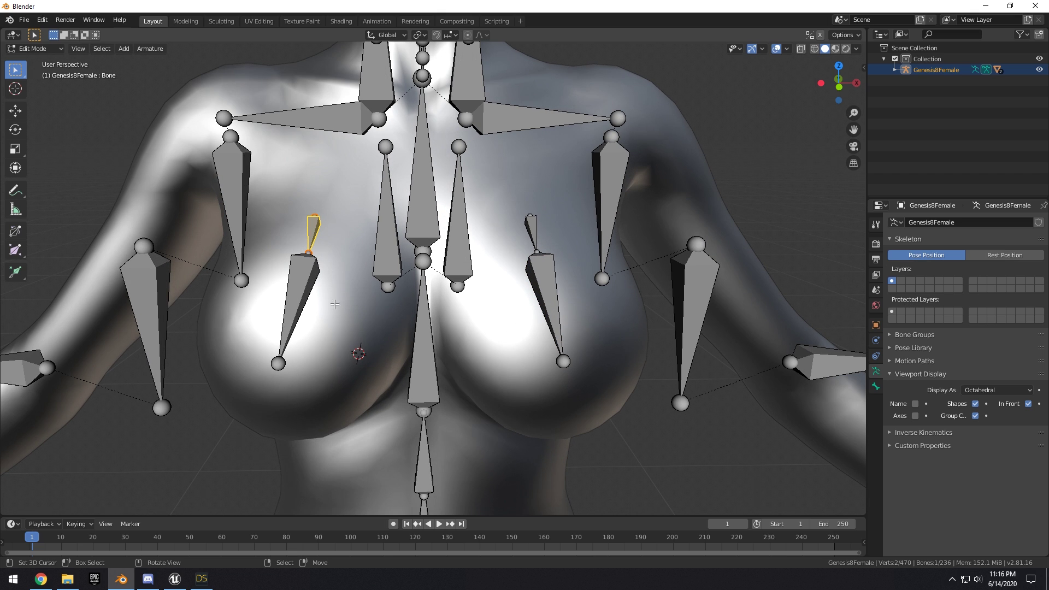
shift+middle_drag(747, 248, 764, 257)
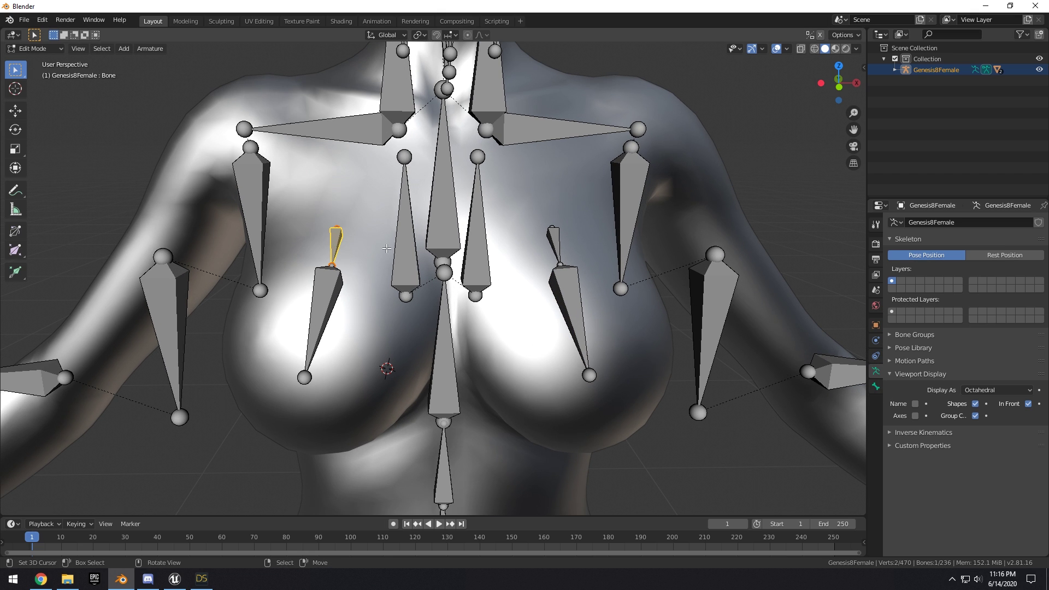
click(876, 386)
click(928, 223)
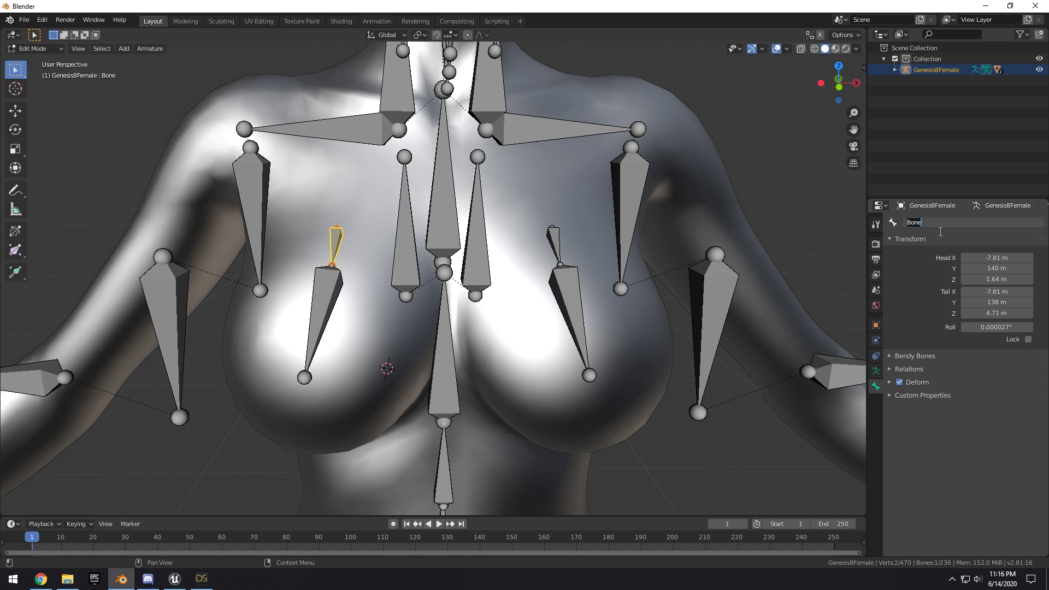
text(BreastR)
key(Return)
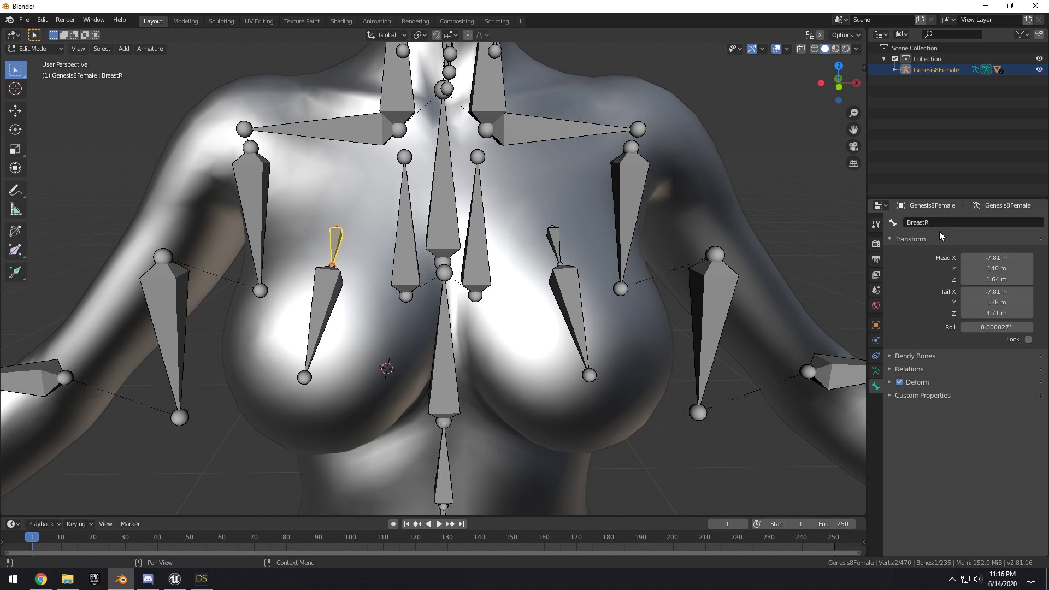
click(310, 305)
click(951, 223)
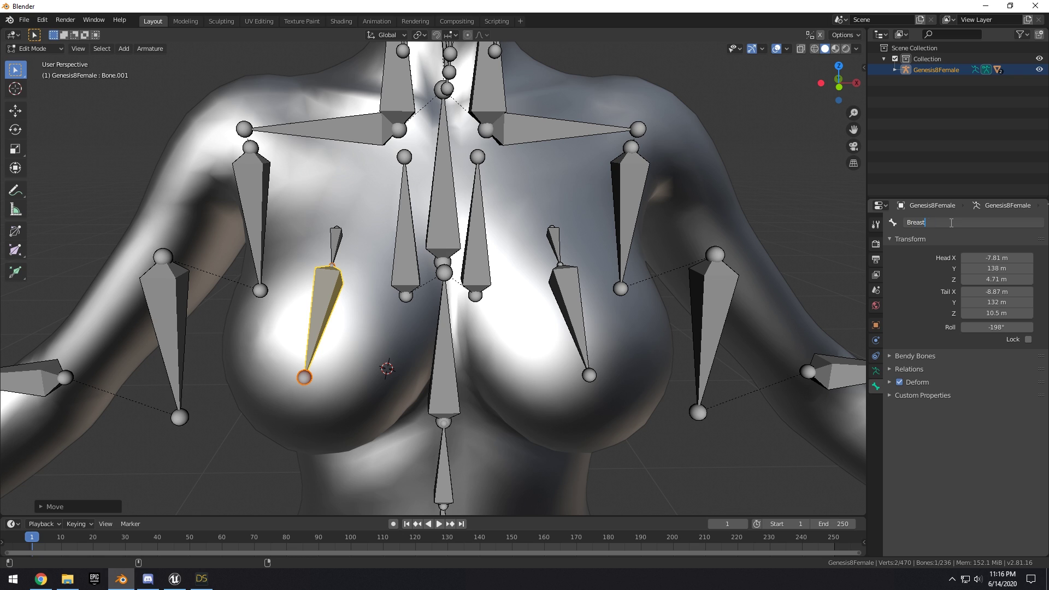
text(BreastR1)
key(Return)
- Name a left breast bone BreastL, then reselect the BreastR bone
click(559, 236)
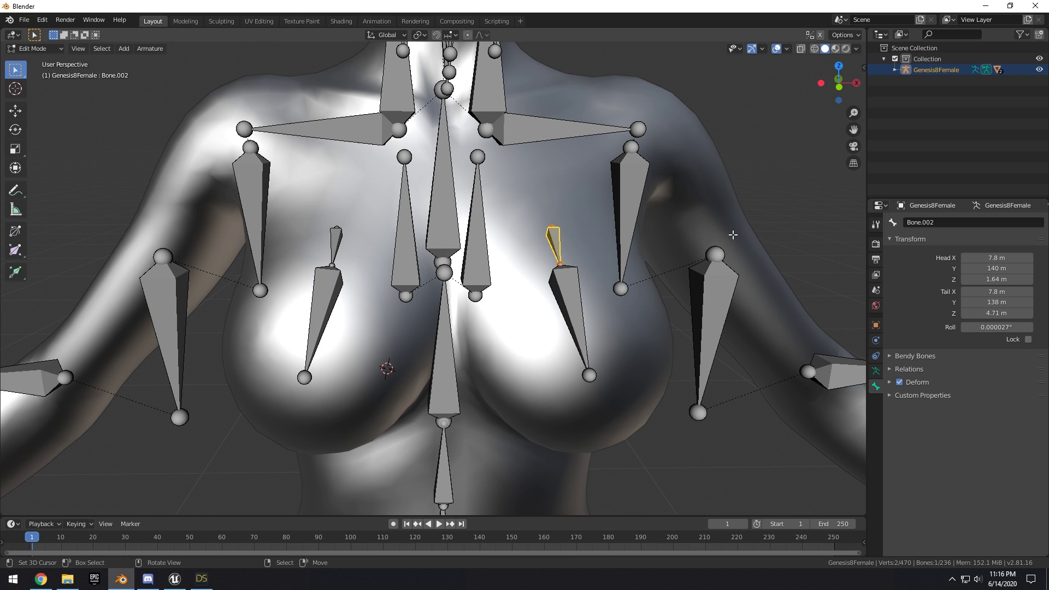
click(947, 222)
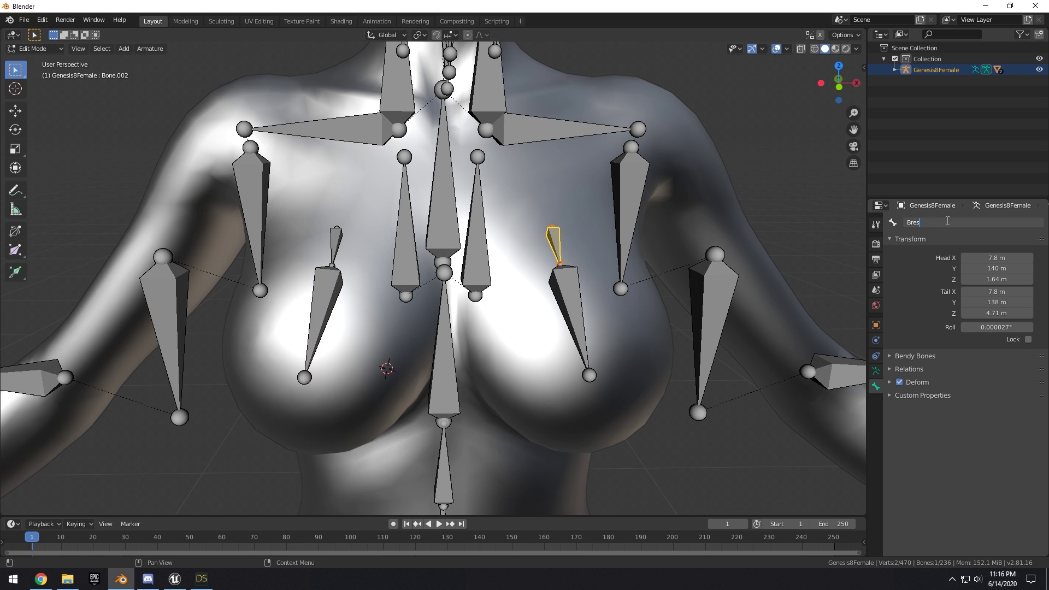
click(568, 317)
click(966, 224)
text(BreastL)
key(Return)
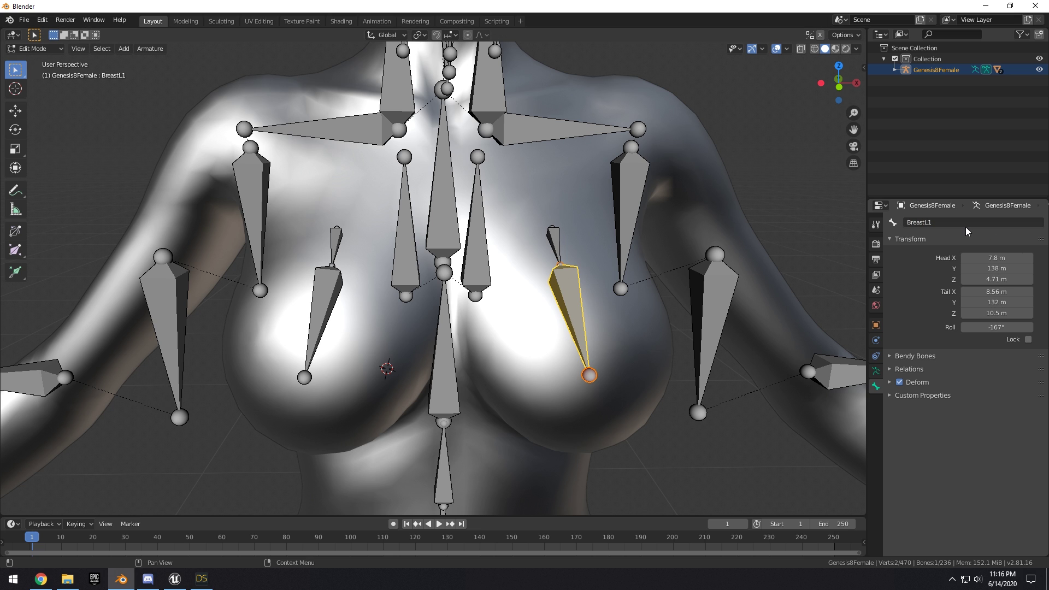
click(337, 228)
middle_drag(337, 228, 306, 191)
- Set abdomenUpper as the parent of the BreastR bone
scroll(303, 194, up, 2)
click(300, 197)
middle_drag(481, 190, 508, 192)
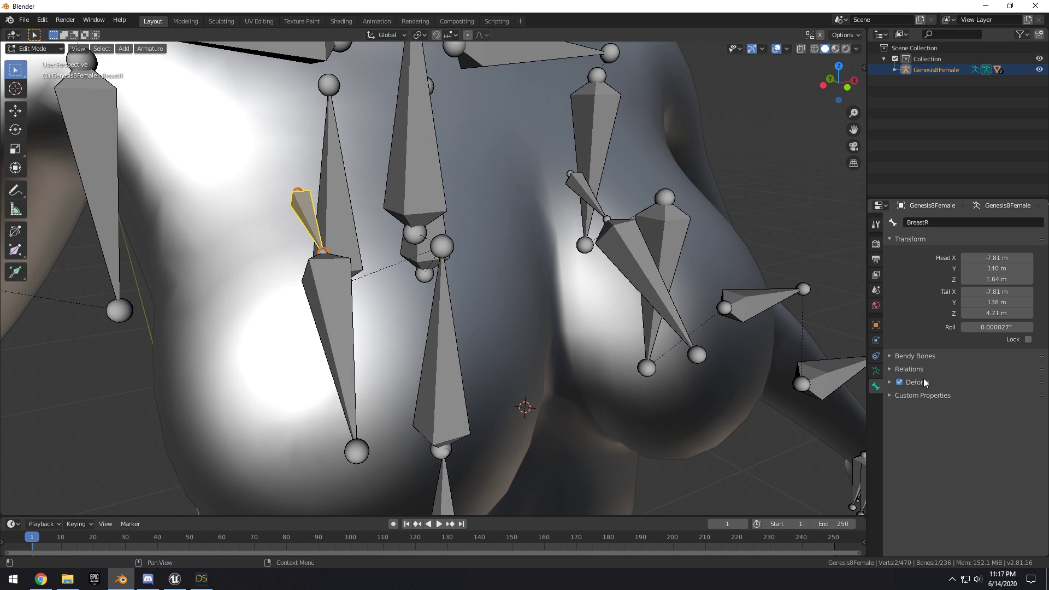
click(890, 369)
click(996, 409)
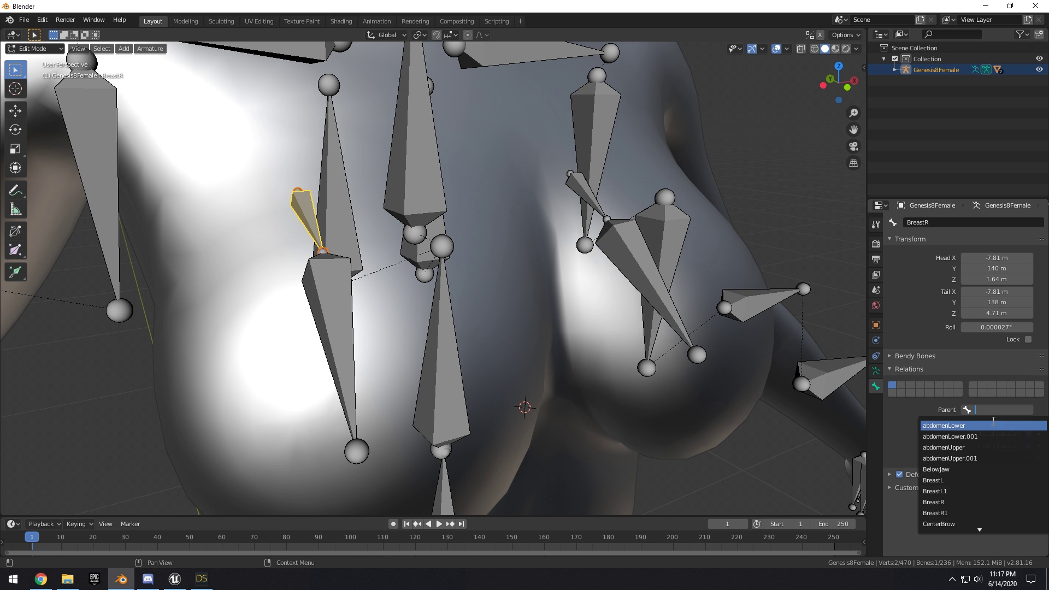
scroll(683, 262, down, 3)
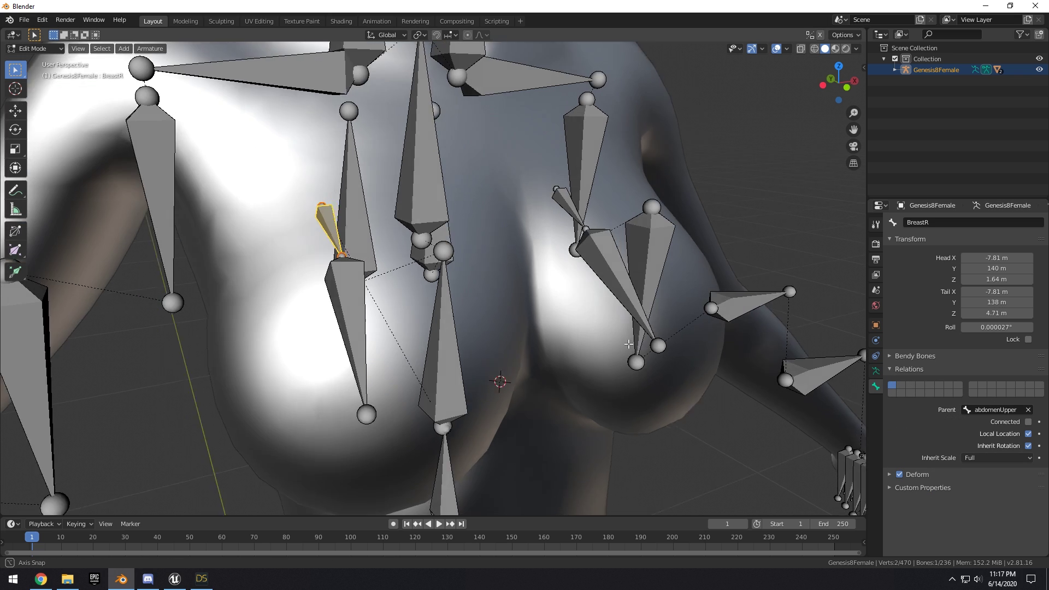
- Parent BreastL to abdomenUpper as well, then select the BreastL1 bone
click(607, 195)
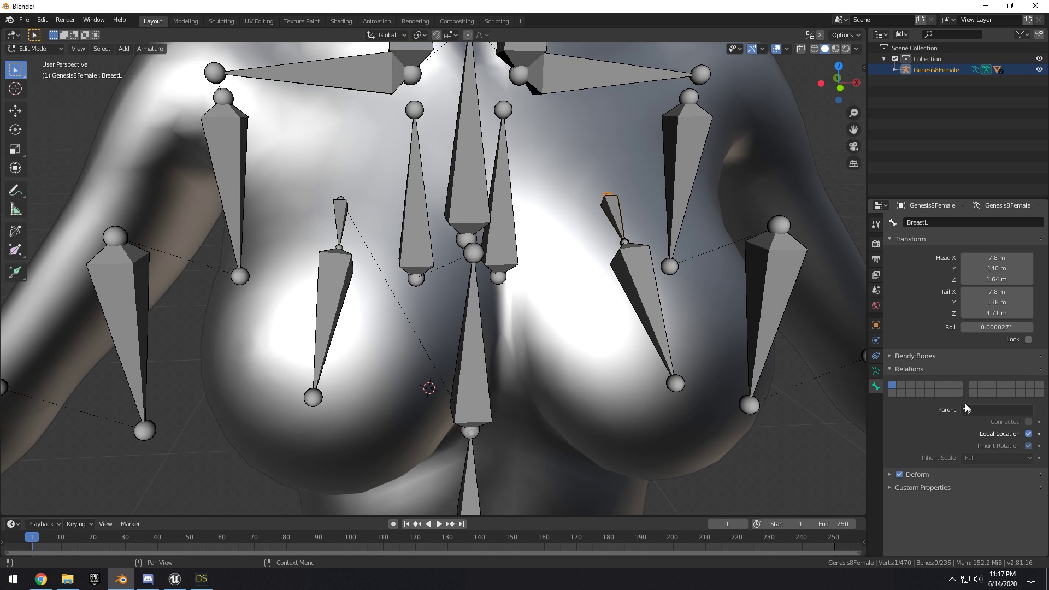
click(619, 212)
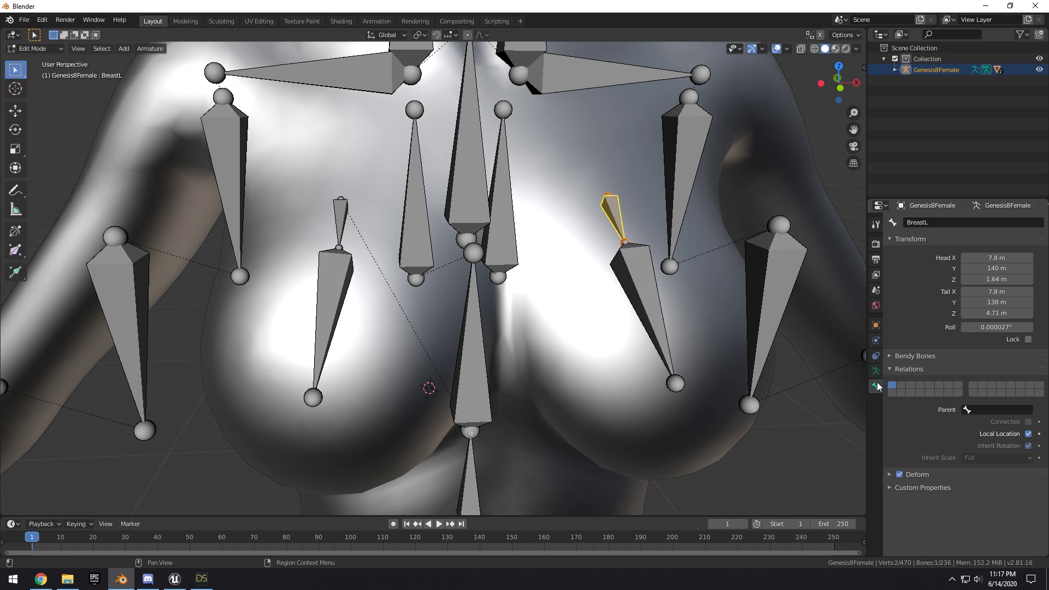
click(981, 411)
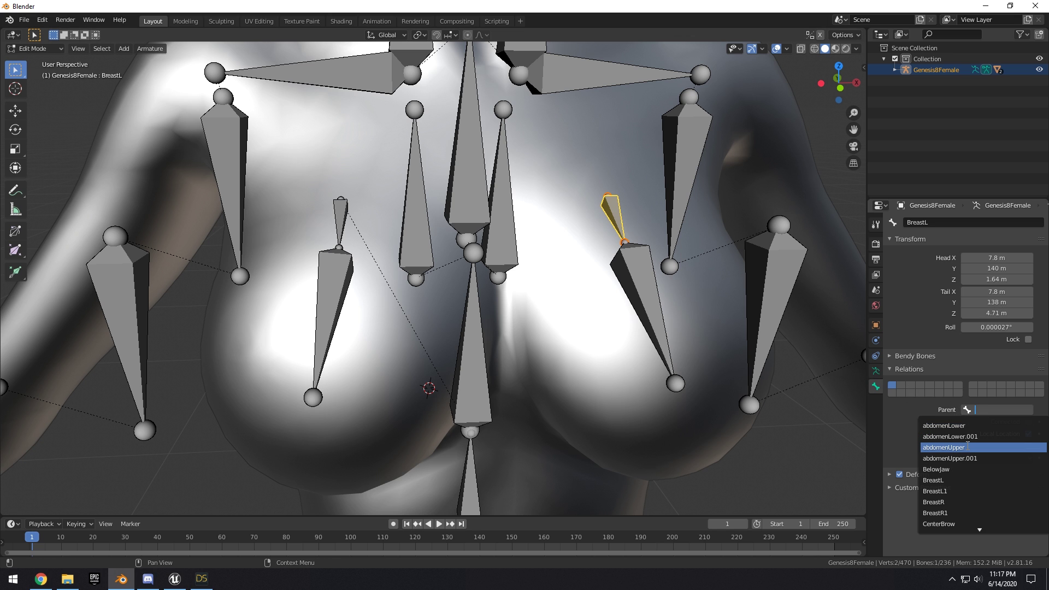
click(983, 445)
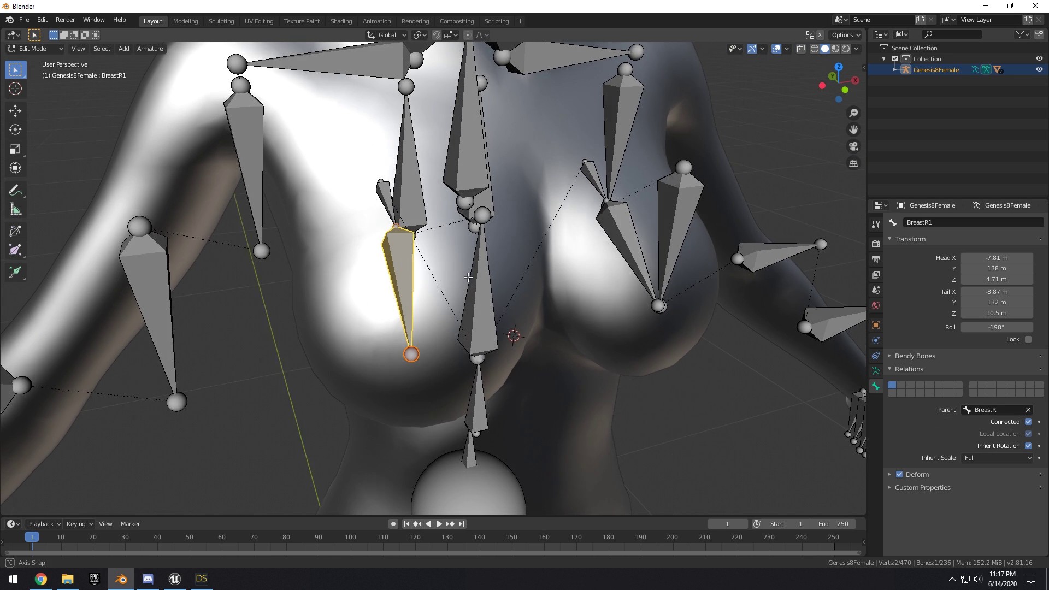
scroll(396, 269, down, 5)
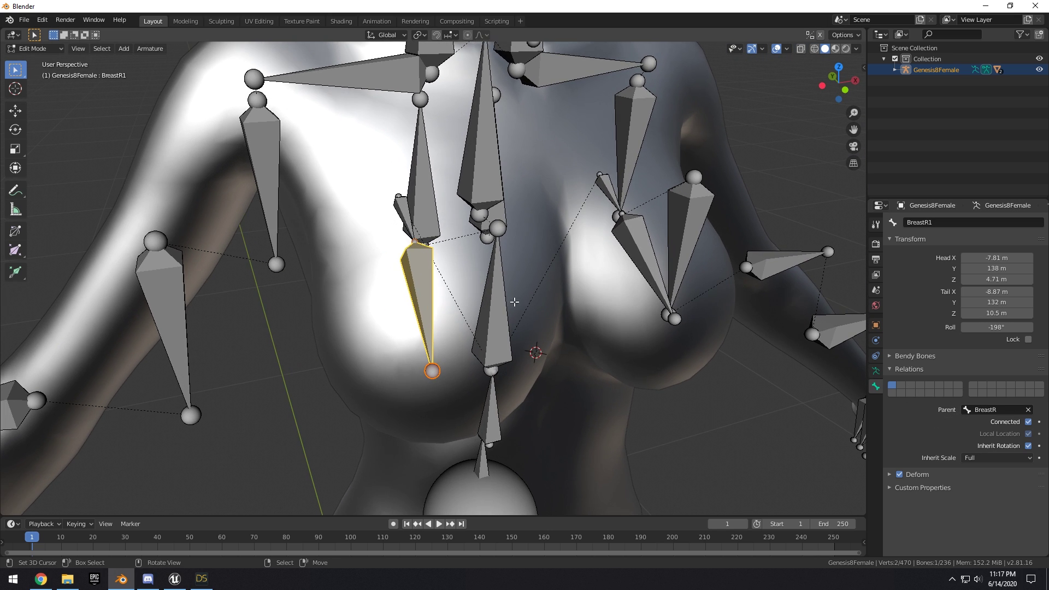
mouse_move(426, 265)
middle_down()
mouse_move(453, 259)
mouse_move(533, 339)
mouse_move(502, 314)
mouse_move(416, 282)
middle_up()
click(564, 281)
scroll(433, 289, up, 2)
- Put the body mesh in Weight Paint mode with BreastR1 as the active bone
key(Tab)
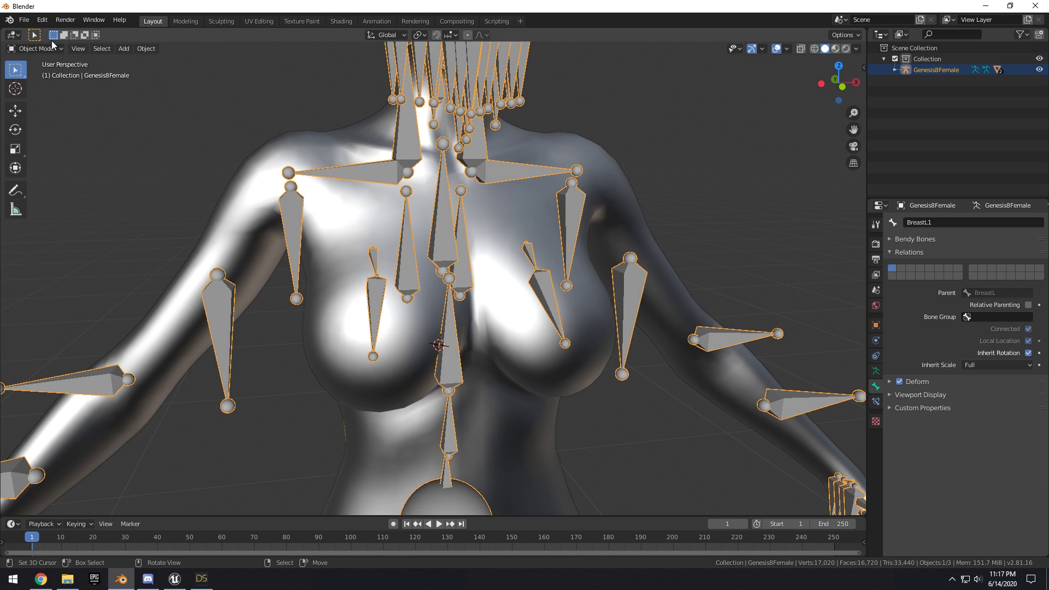
middle_drag(324, 116, 372, 159)
shift+click(590, 132)
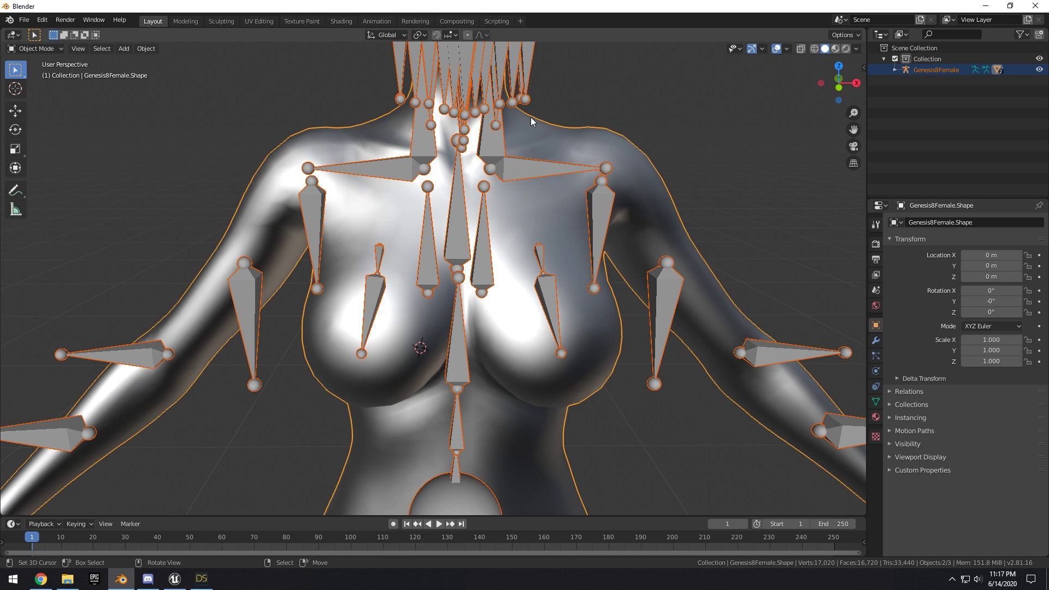
shift+middle_drag(535, 120, 518, 120)
click(50, 49)
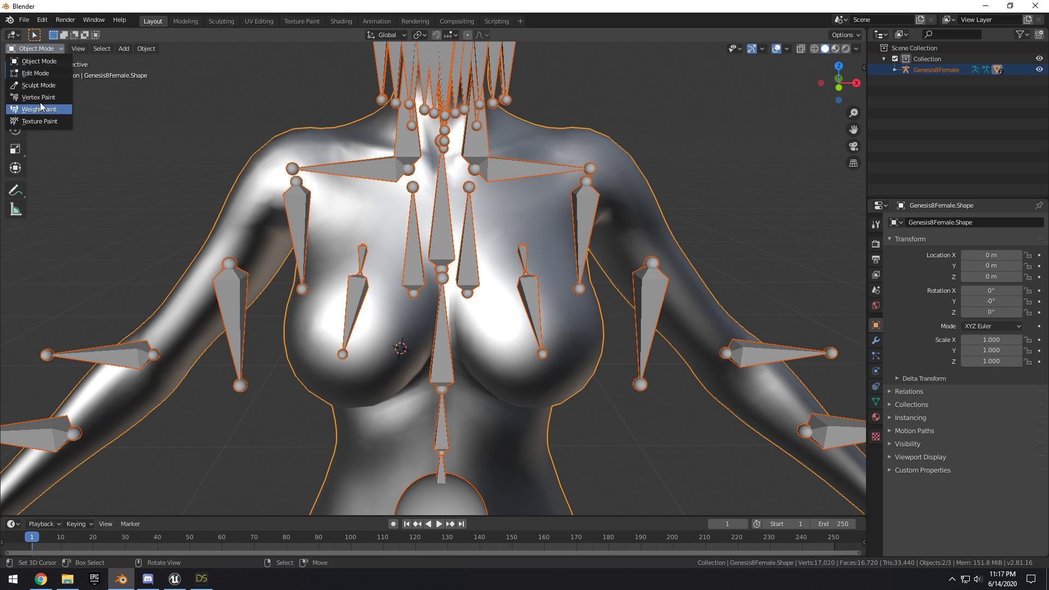
click(35, 107)
scroll(415, 275, up, 2)
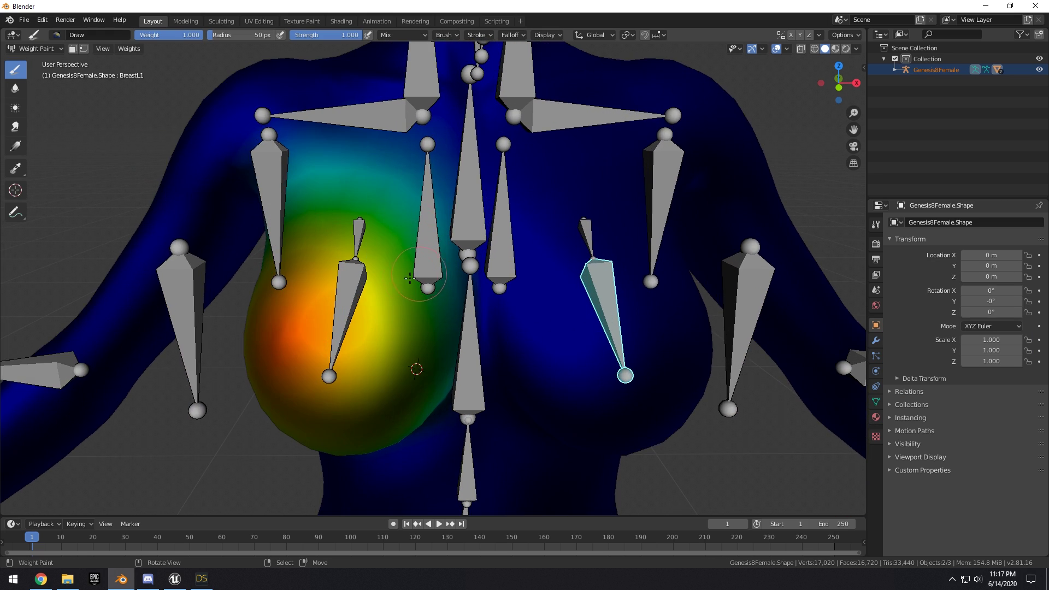
ctrl+click(351, 286)
shift+middle_drag(383, 300, 328, 263)
scroll(355, 240, down, 2)
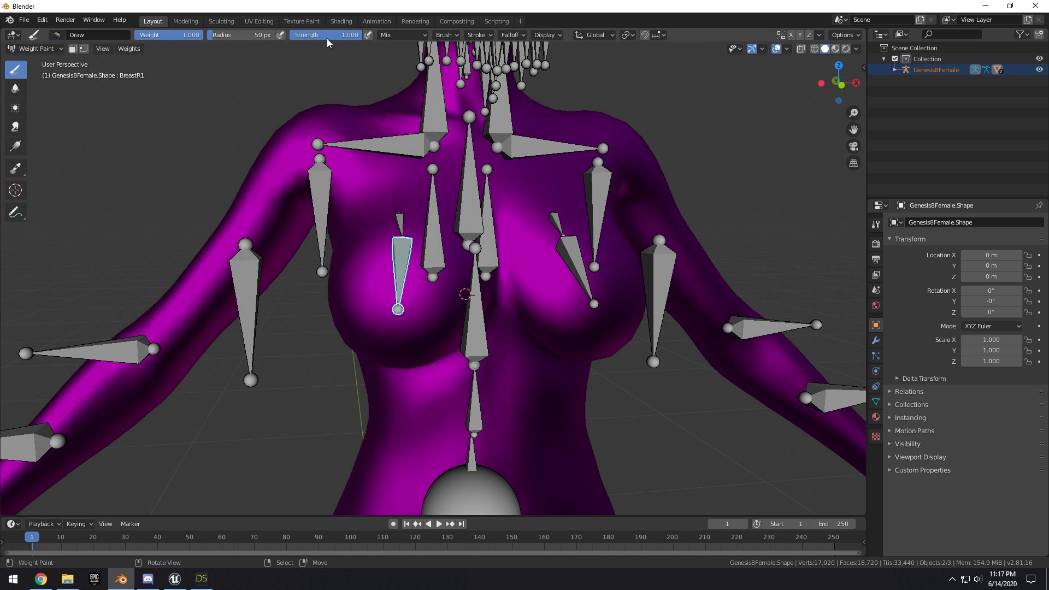
- Paint full BreastR1 weight over the right breast with a 220 px brush
drag(231, 38, 242, 39)
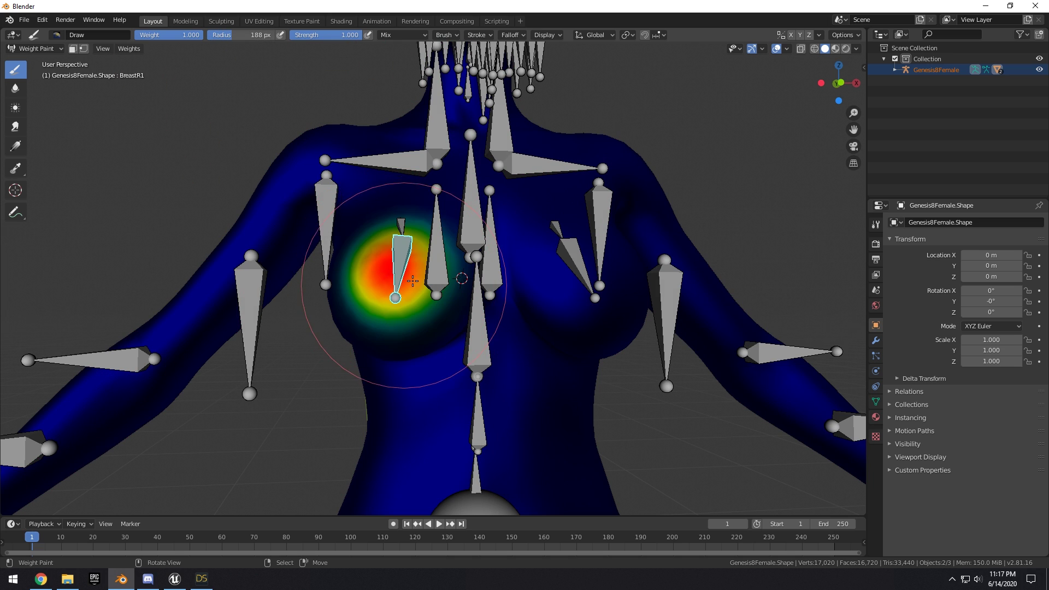
mouse_move(408, 260)
mouse_down()
mouse_move(382, 257)
mouse_move(429, 277)
mouse_up()
middle_drag(430, 277, 398, 300)
scroll(381, 266, up, 2)
middle_drag(380, 266, 439, 245)
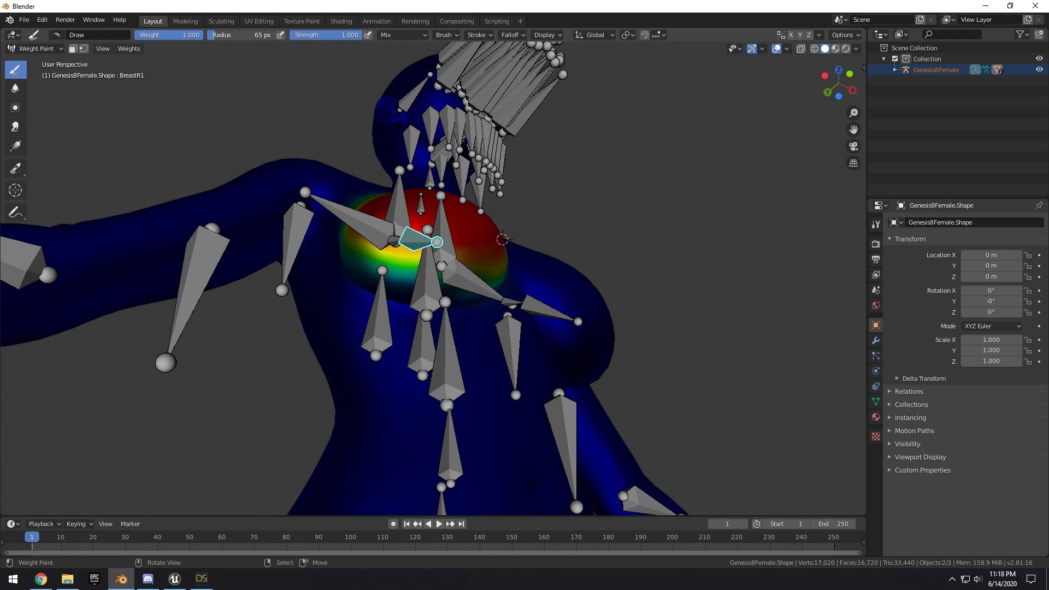
scroll(412, 281, up, 4)
mouse_move(509, 264)
mouse_down()
mouse_move(337, 164)
mouse_move(504, 265)
mouse_move(426, 201)
mouse_move(402, 156)
mouse_move(336, 133)
mouse_move(329, 142)
mouse_move(422, 251)
mouse_up()
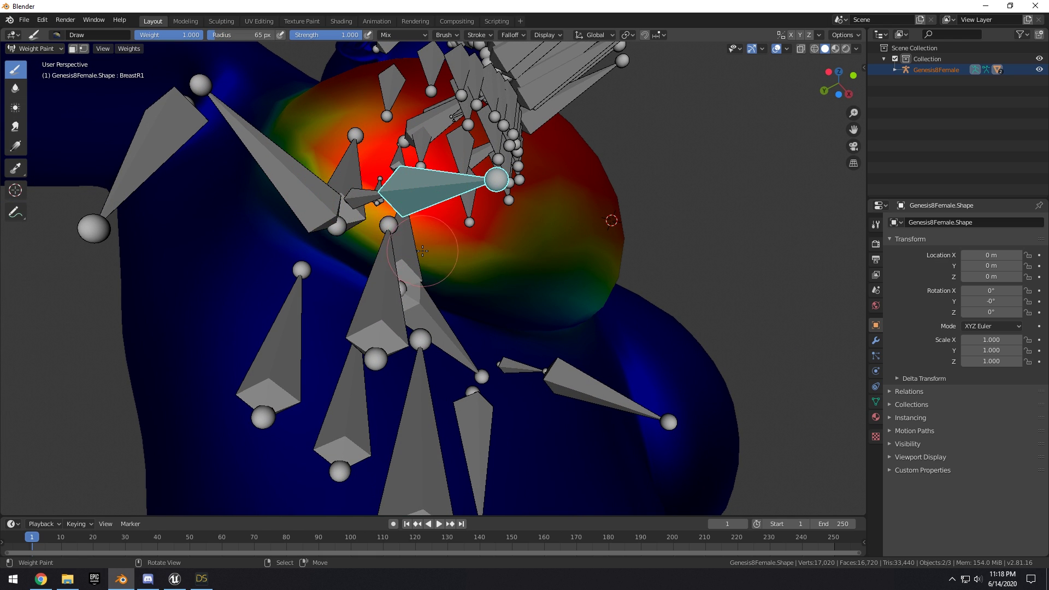
middle_drag(493, 284, 404, 282)
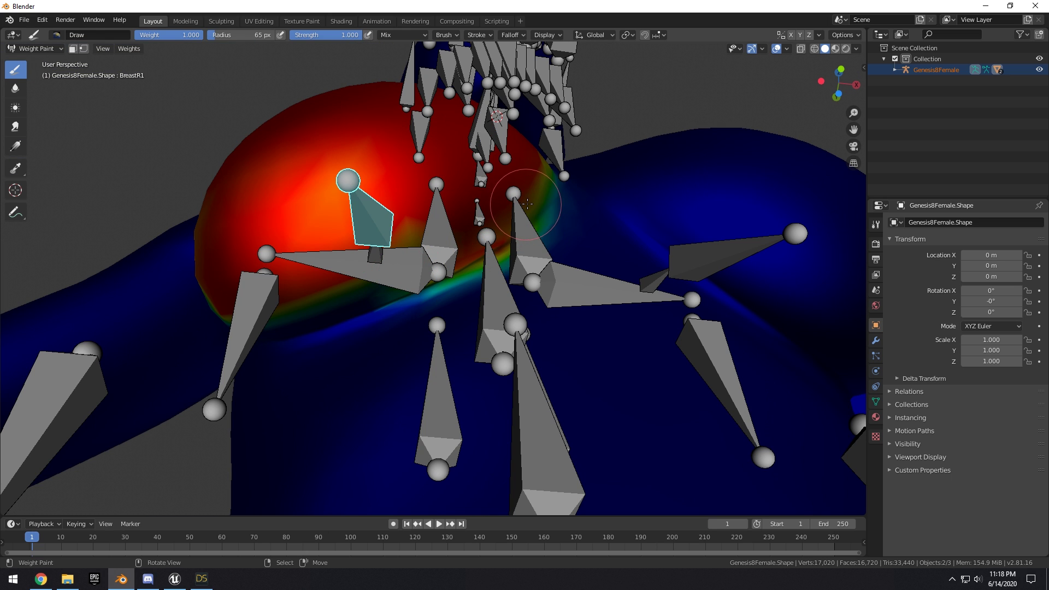
mouse_move(399, 281)
mouse_down()
mouse_move(338, 304)
mouse_move(469, 264)
mouse_move(281, 327)
mouse_up()
mouse_move(281, 328)
middle_down()
mouse_move(382, 180)
mouse_move(397, 176)
middle_up()
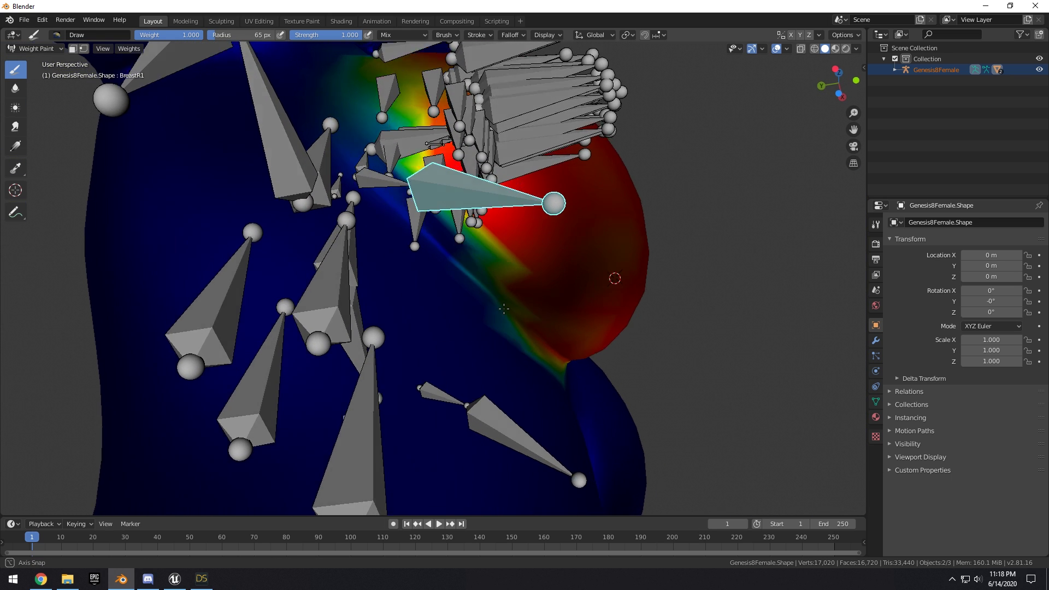
scroll(397, 178, up, 2)
drag(434, 249, 390, 180)
- Shrink the brush to 56 px radius and zero weight, then pick BreastL1
scroll(391, 181, down, 3)
middle_drag(390, 181, 563, 317)
scroll(449, 231, up, 2)
scroll(450, 231, up, 2)
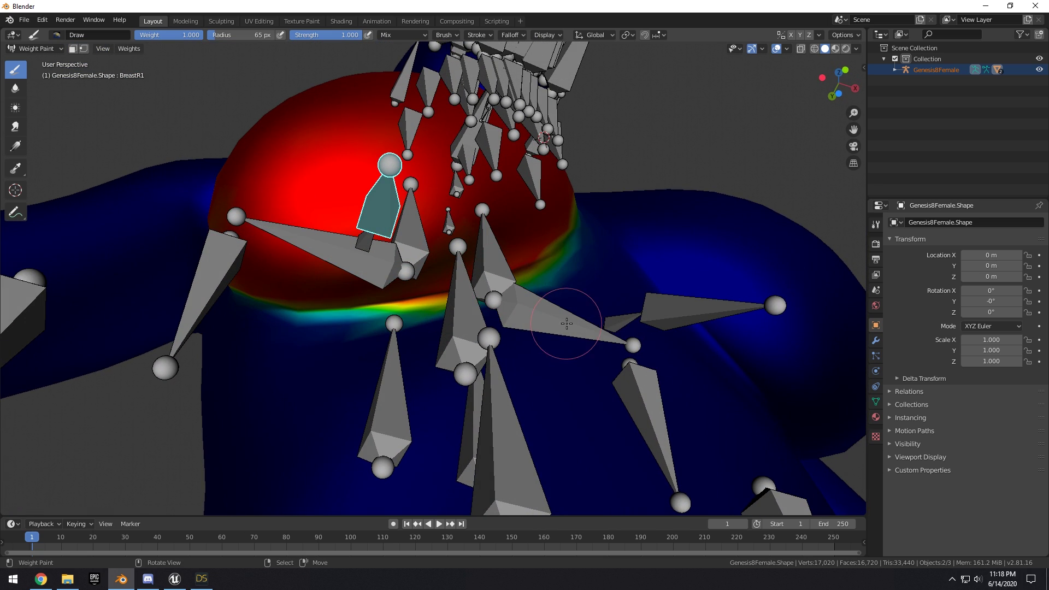
scroll(524, 312, up, 2)
drag(268, 34, 241, 30)
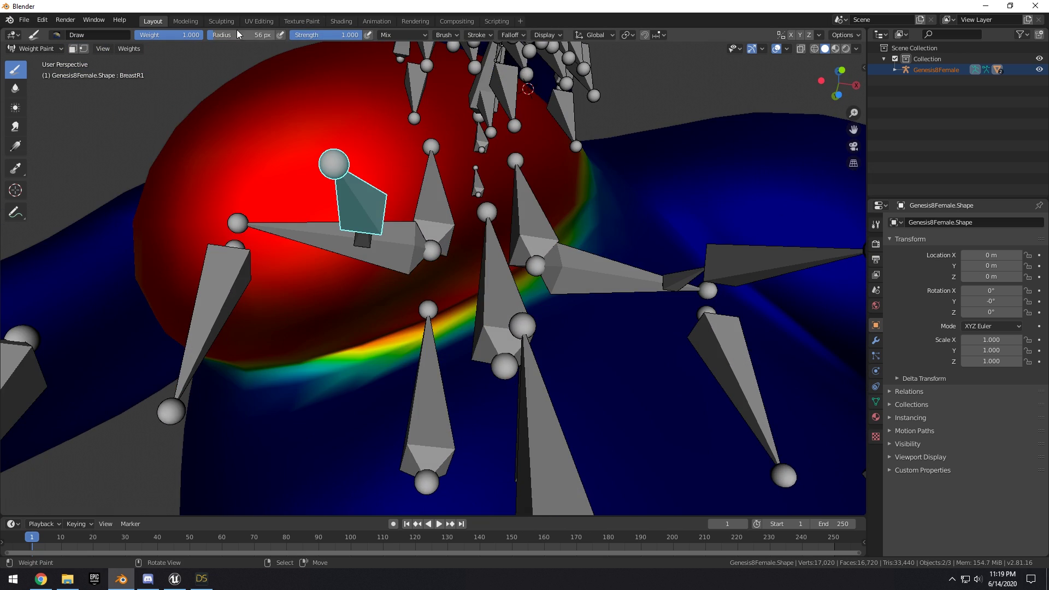
drag(176, 33, 109, 34)
scroll(492, 306, down, 4)
mouse_move(468, 333)
middle_down()
mouse_move(469, 350)
mouse_move(547, 339)
mouse_move(497, 328)
mouse_move(402, 203)
middle_up()
scroll(502, 324, up, 2)
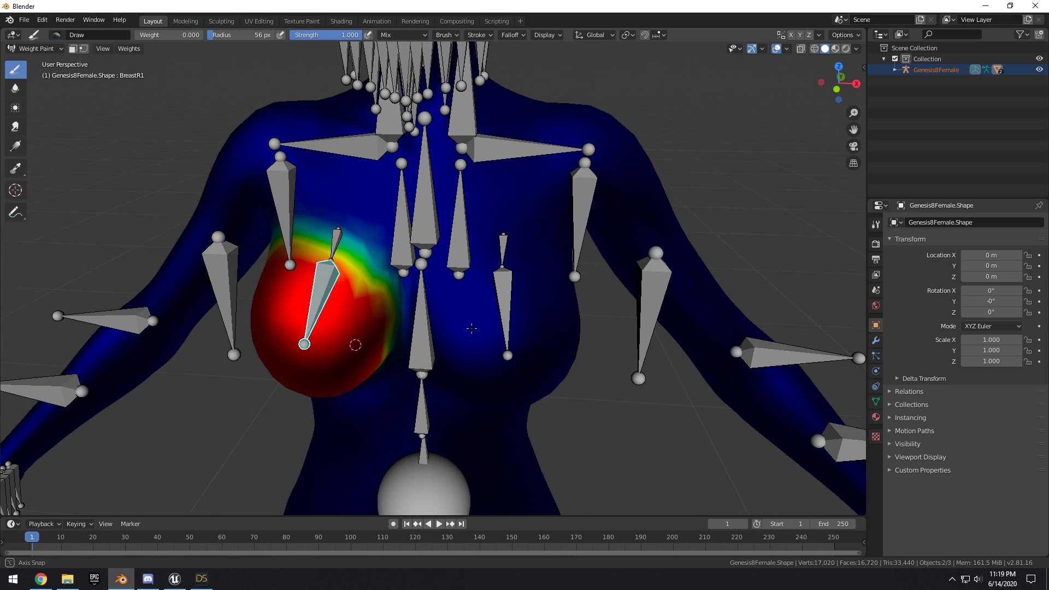
ctrl+click(498, 295)
- Try a greatly enlarged brush on the chest and undo the oversized dab
middle_drag(498, 295, 519, 247)
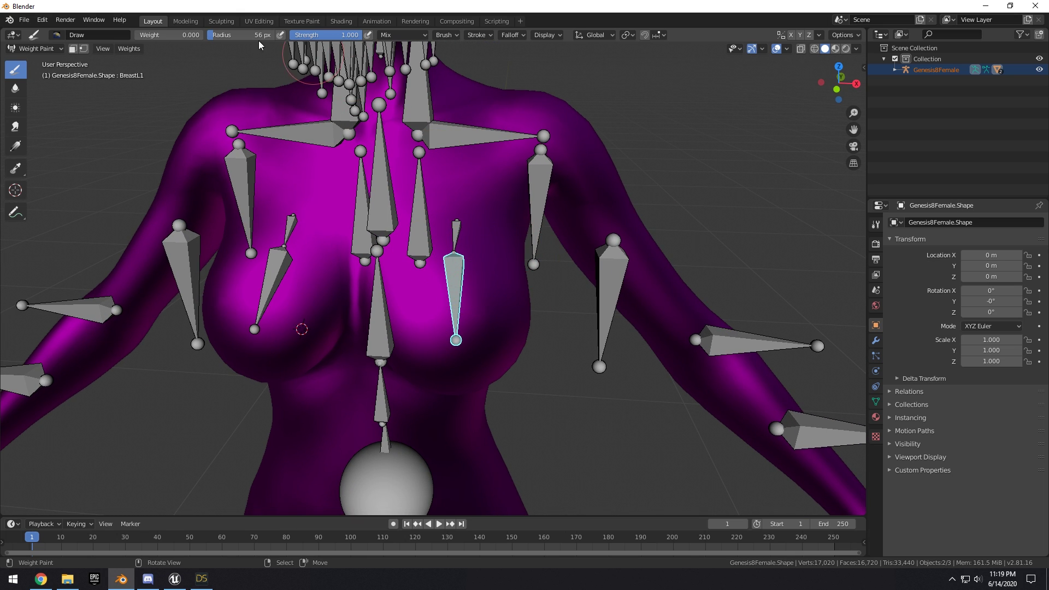
drag(223, 35, 328, 35)
scroll(479, 295, down, 1)
click(479, 296)
middle_drag(480, 296, 429, 227)
key(ctrl+z)
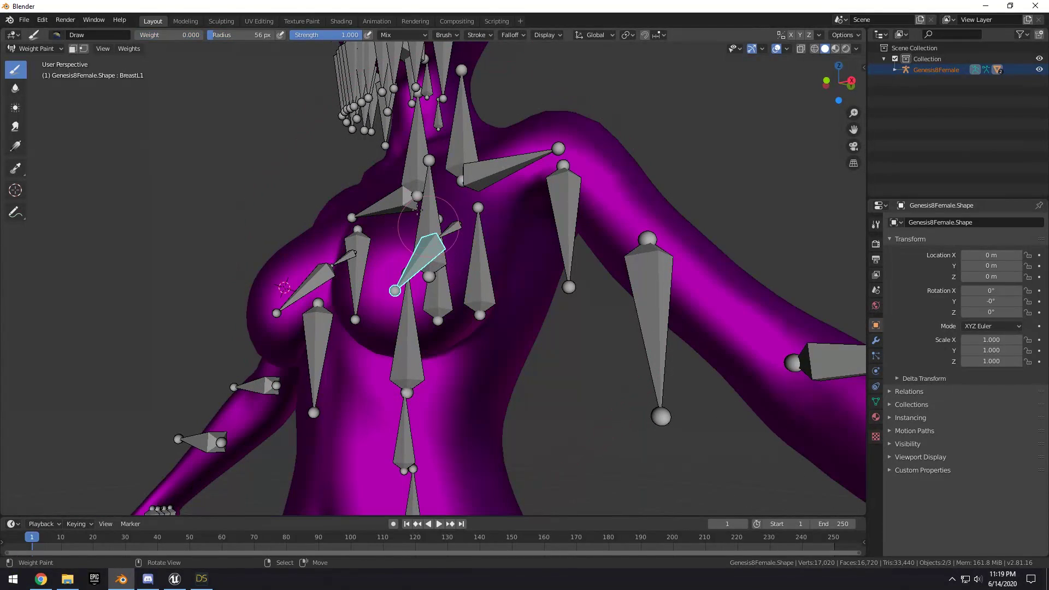
- Paint the left breast for BreastL1 at weight 1.000 with a 199 px brush
drag(188, 35, 275, 35)
mouse_move(448, 304)
middle_down()
mouse_move(483, 296)
mouse_move(385, 298)
middle_up()
click(426, 292)
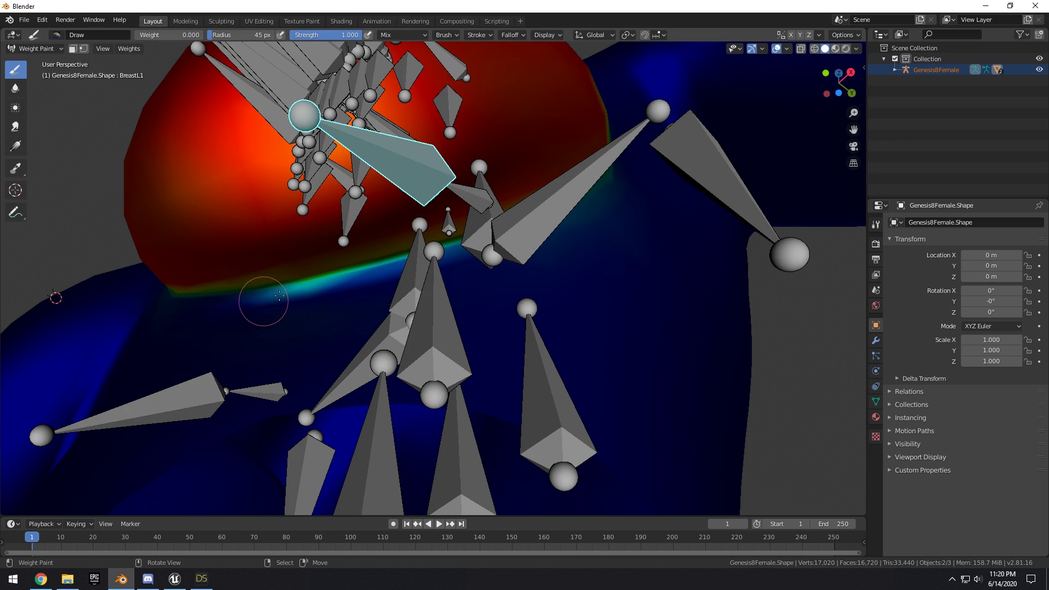
scroll(614, 183, down, 5)
mouse_move(614, 183)
middle_down()
mouse_move(533, 386)
mouse_move(562, 370)
mouse_move(516, 363)
mouse_move(340, 269)
middle_up()
- Switch the figure back to Object Mode
click(33, 48)
click(36, 62)
scroll(432, 272, up, 2)
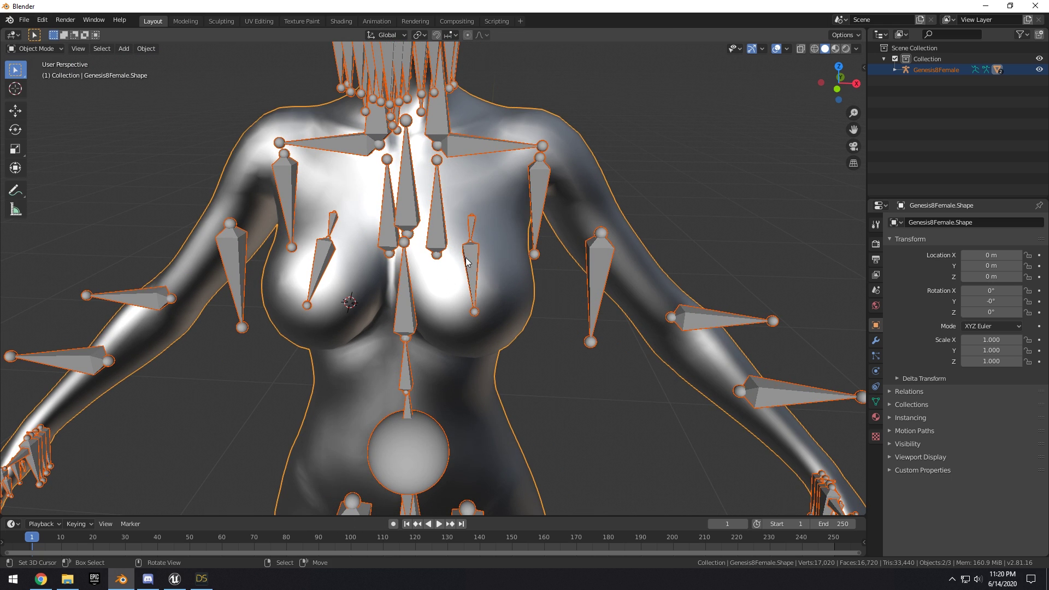
scroll(464, 259, down, 5)
scroll(484, 330, up, 2)
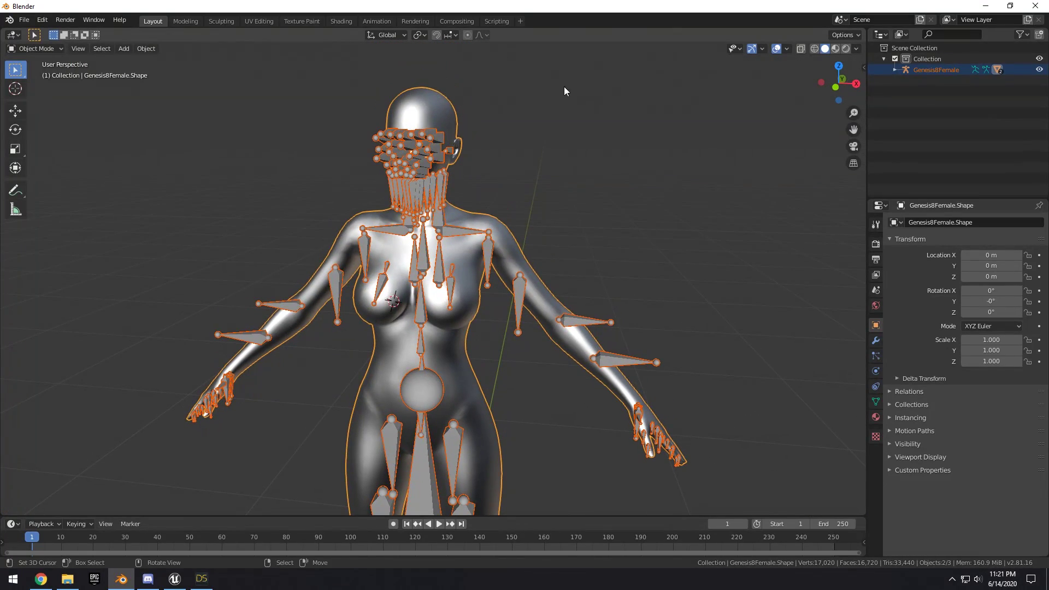
scroll(479, 172, up, 2)
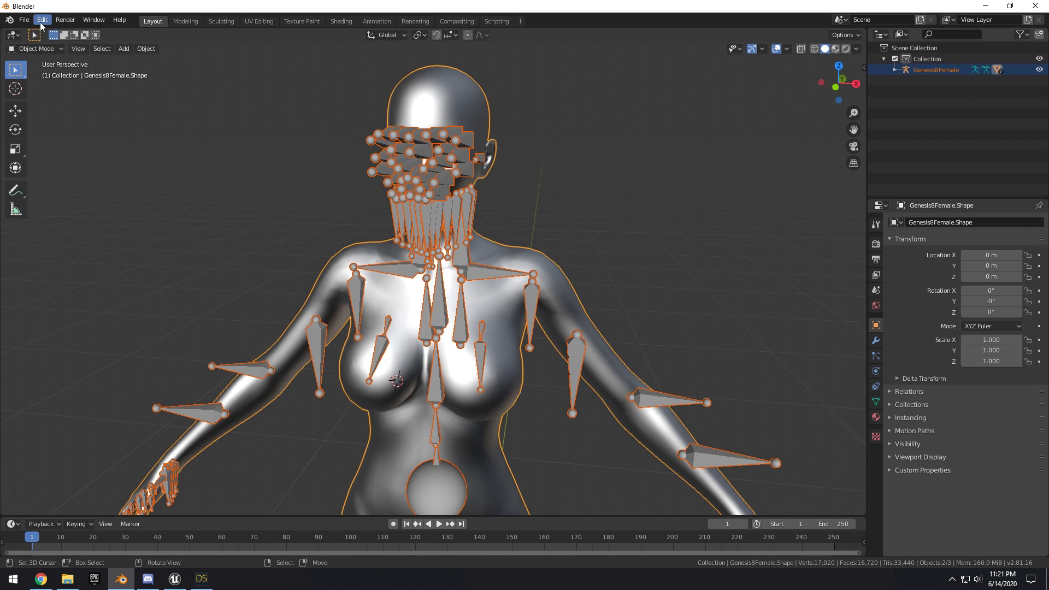
- Expand Genesis8Female in the Outliner and select the eyelashes mesh for removal
shift+middle_drag(456, 151, 446, 207)
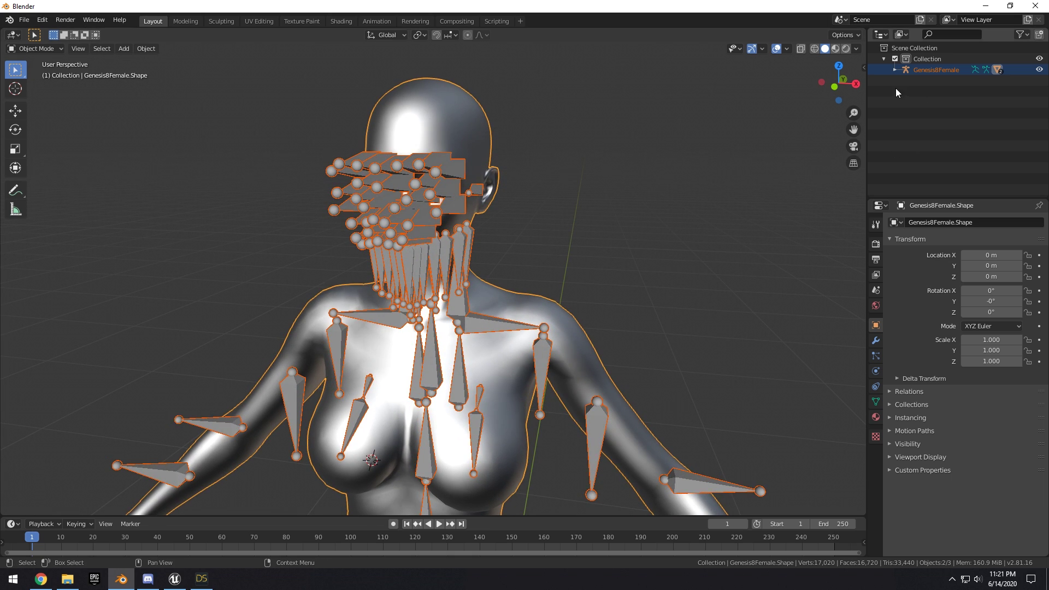
click(896, 70)
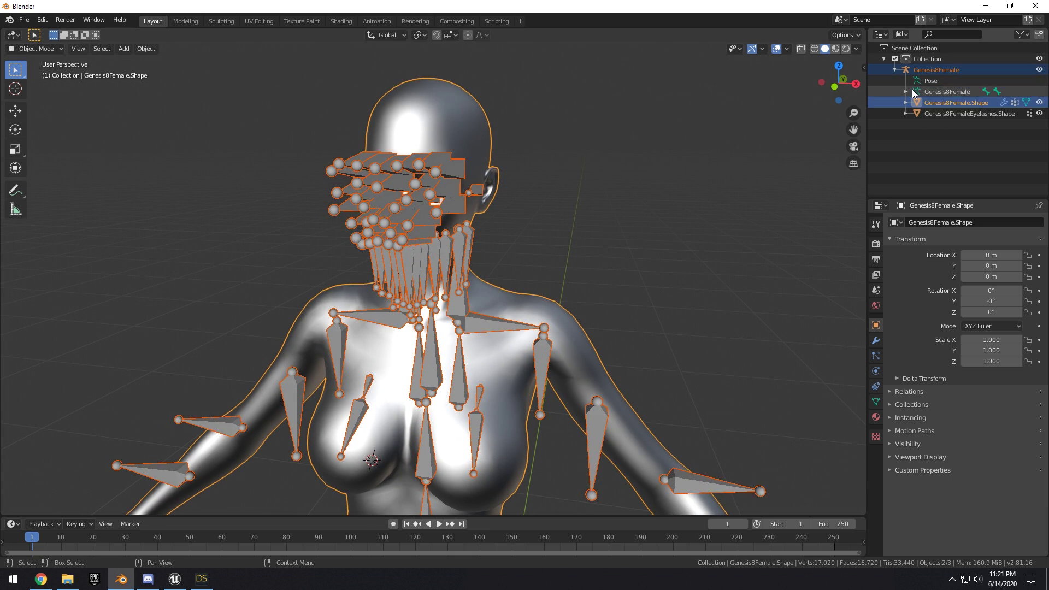
click(930, 115)
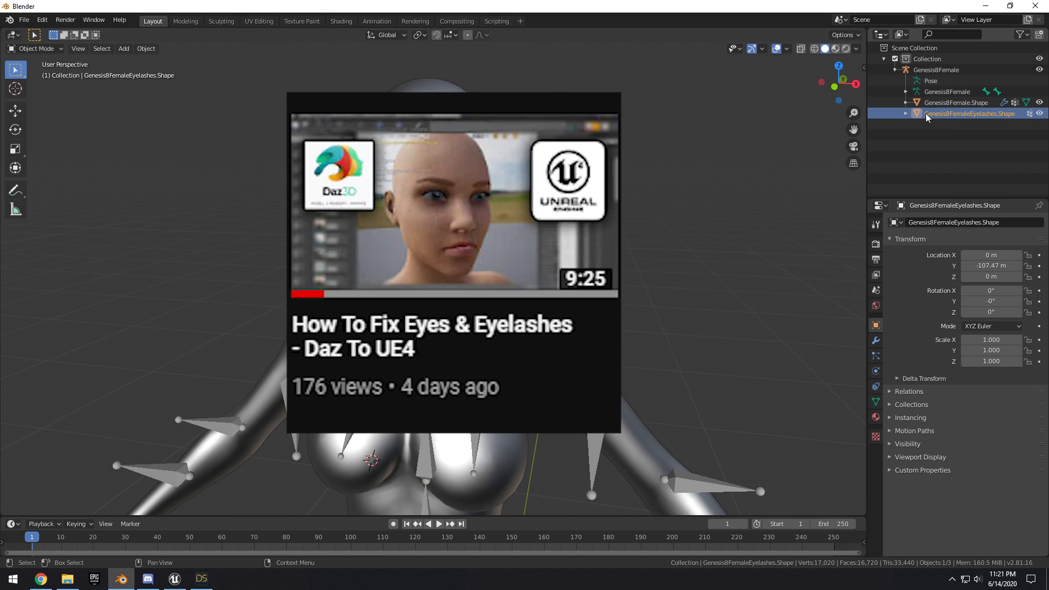
- Enter Pose Mode on the armature and move BreastL1 to another bone layer
click(943, 78)
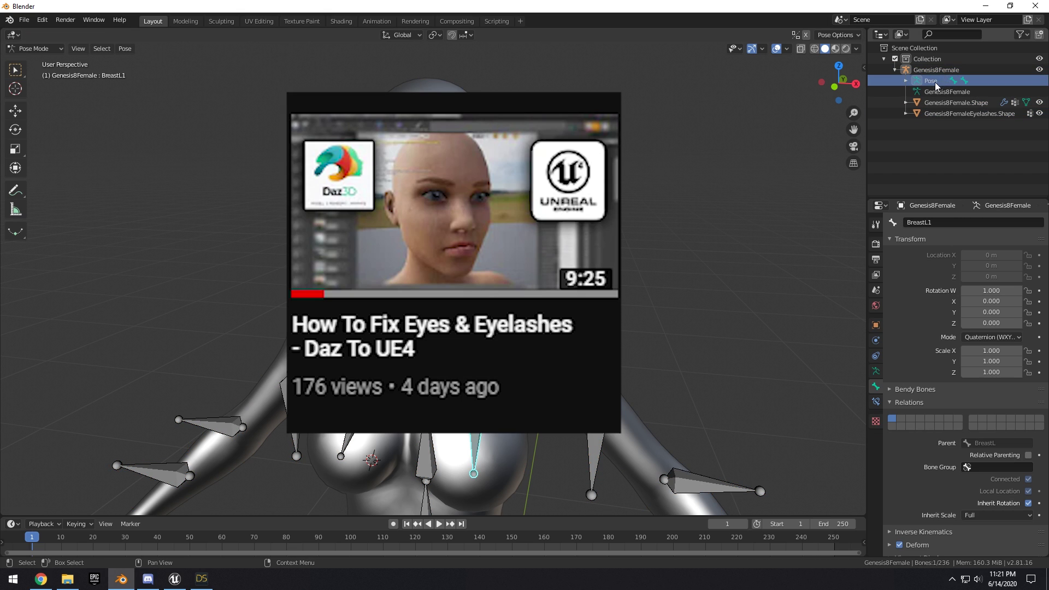
click(900, 420)
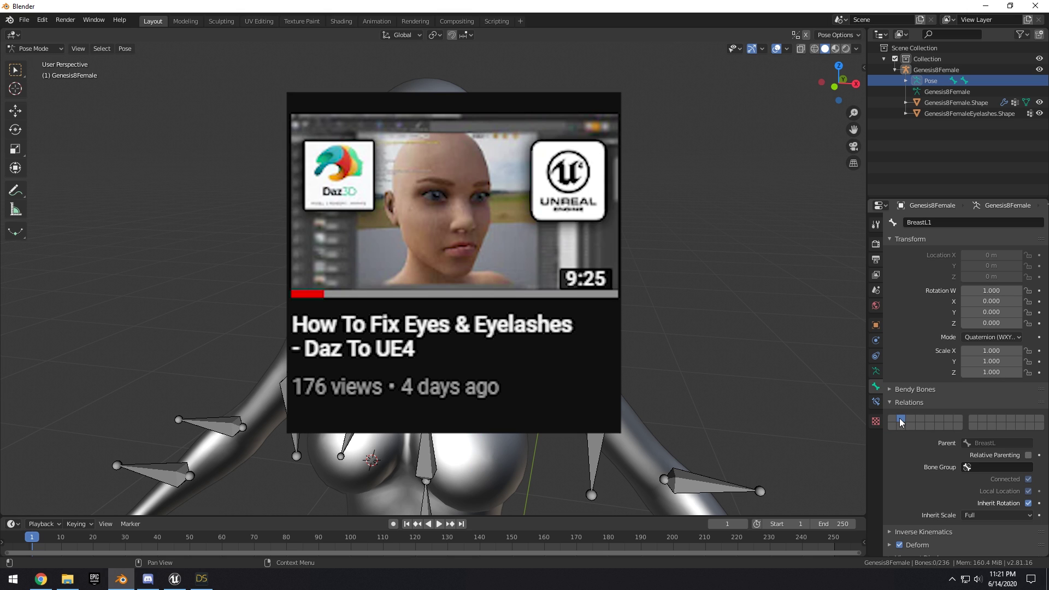
scroll(926, 448, down, 1)
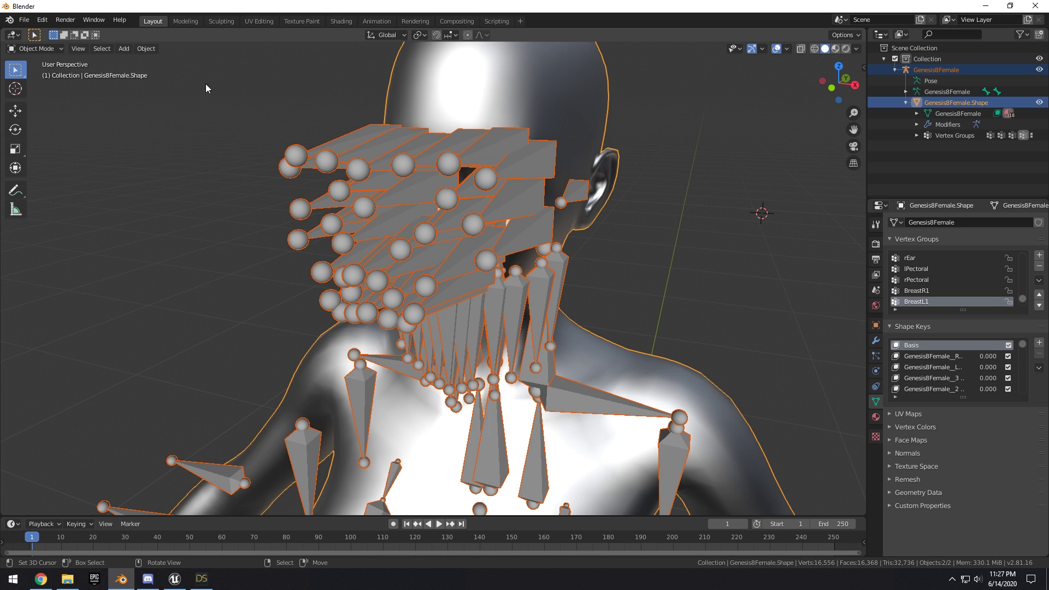
click(24, 19)
- Start an FBX export to the Desktop Character folder named OurCharacter.fbx
mouse_move(65, 174)
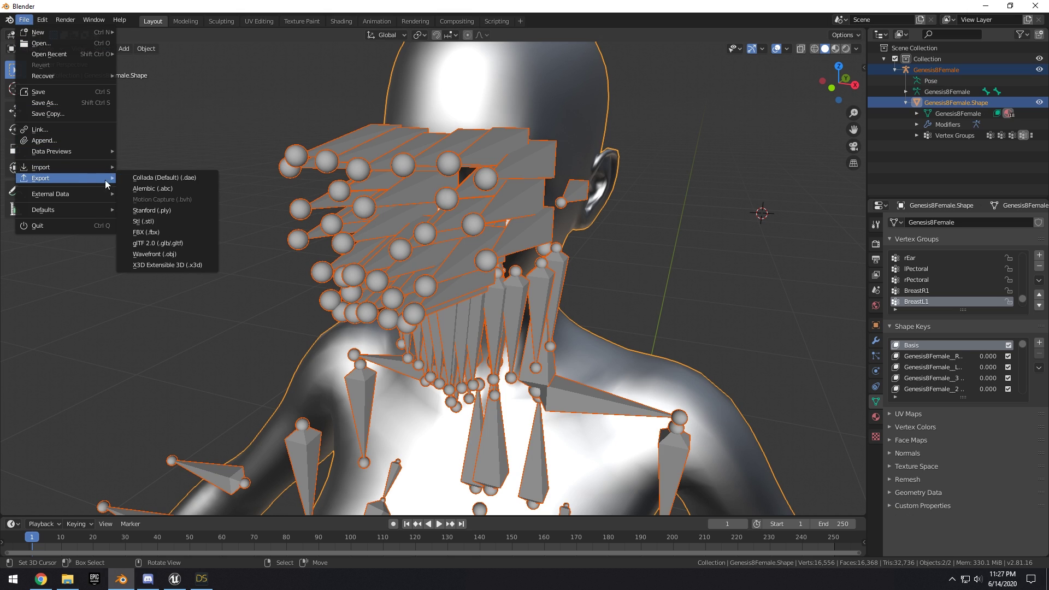
click(158, 231)
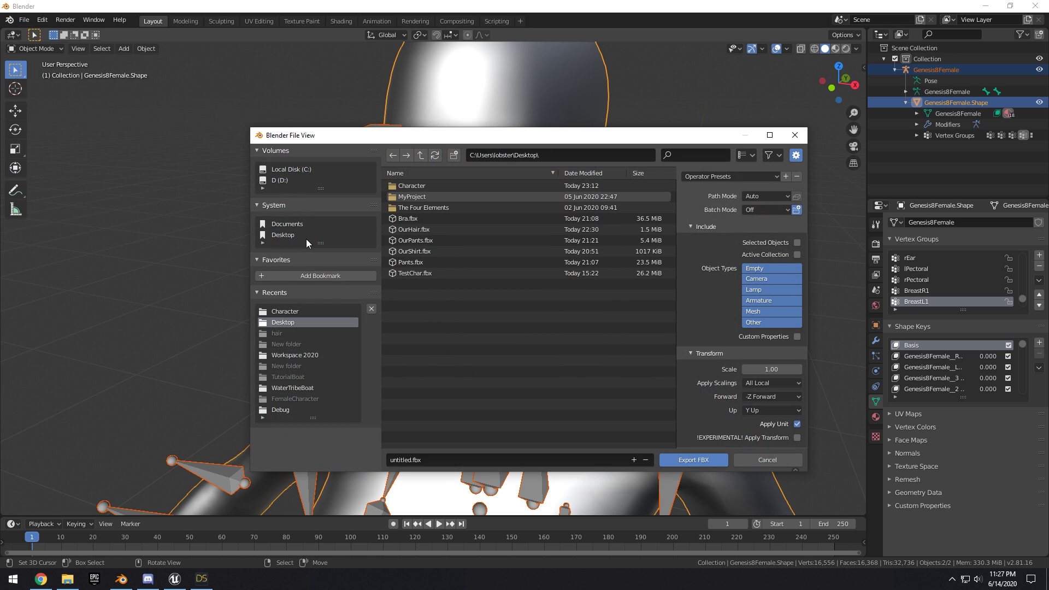
double_click(418, 183)
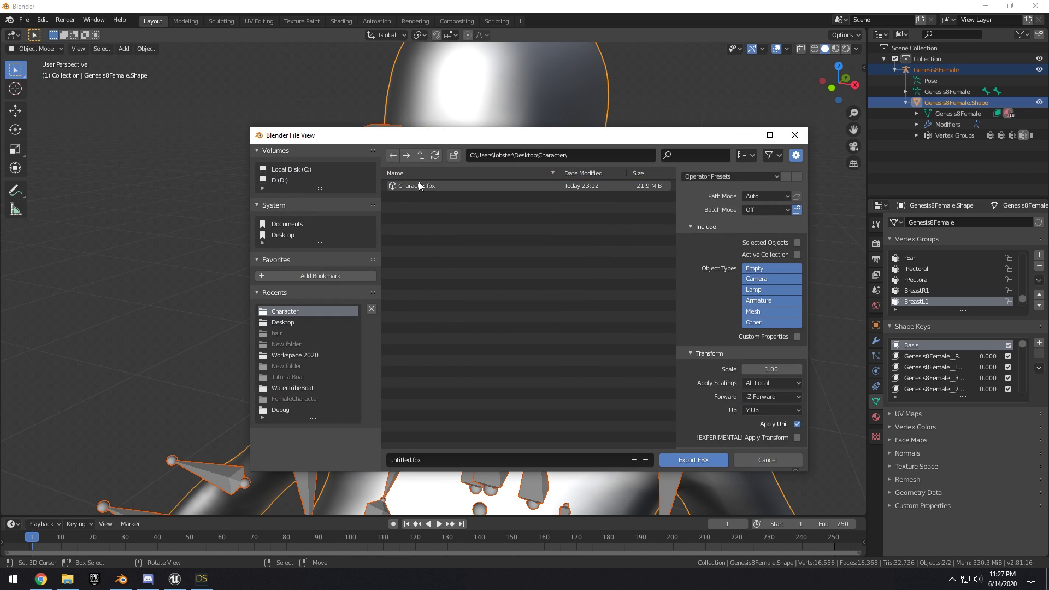
click(461, 461)
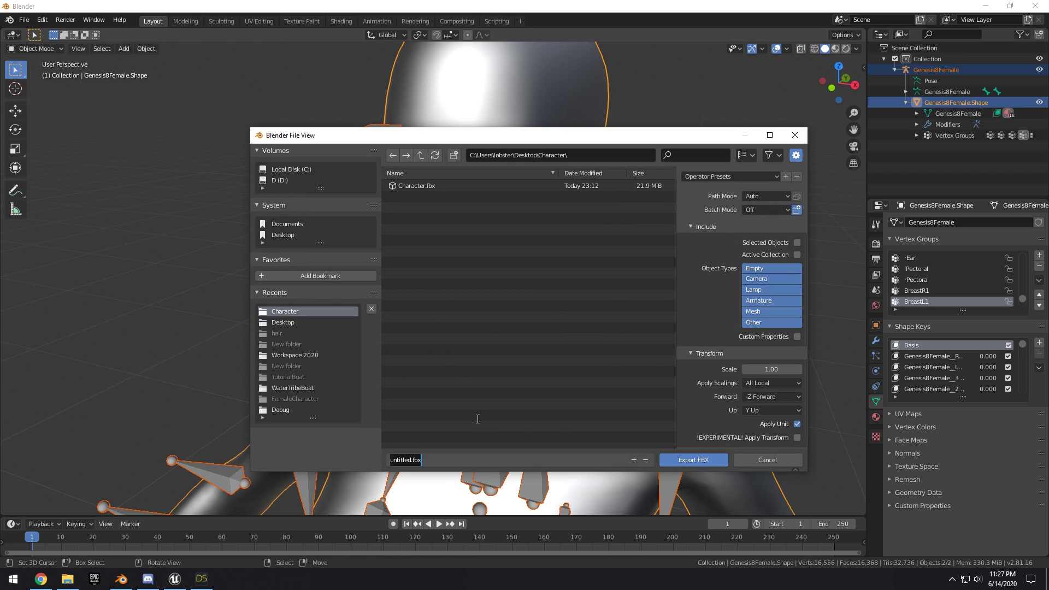
text(OurCharacter)
key(Return)
- Turn off Add Leaf Bones in the Armature options and export the FBX
scroll(758, 339, down, 3)
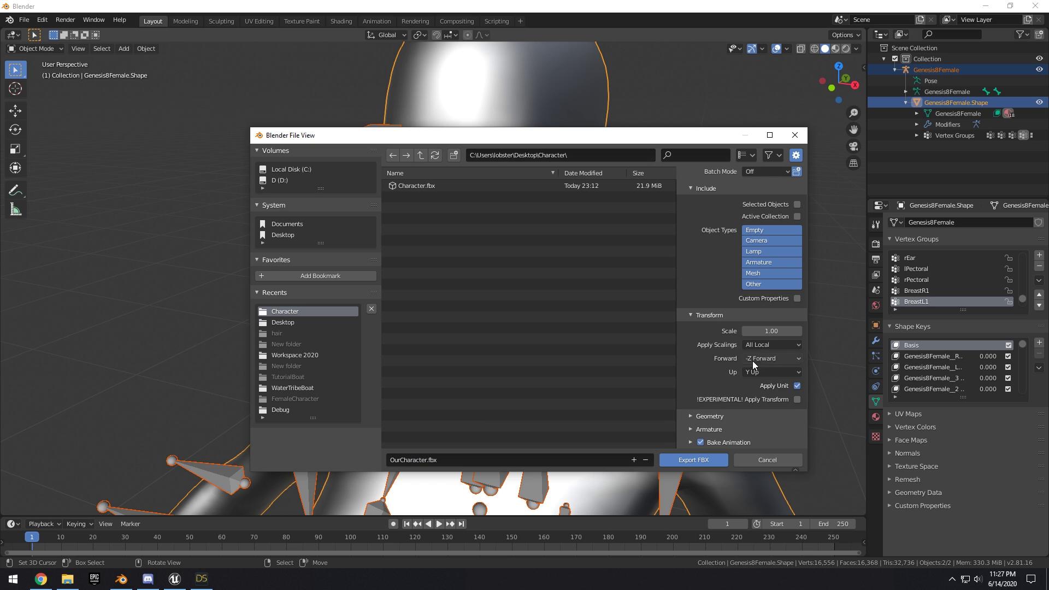
click(694, 416)
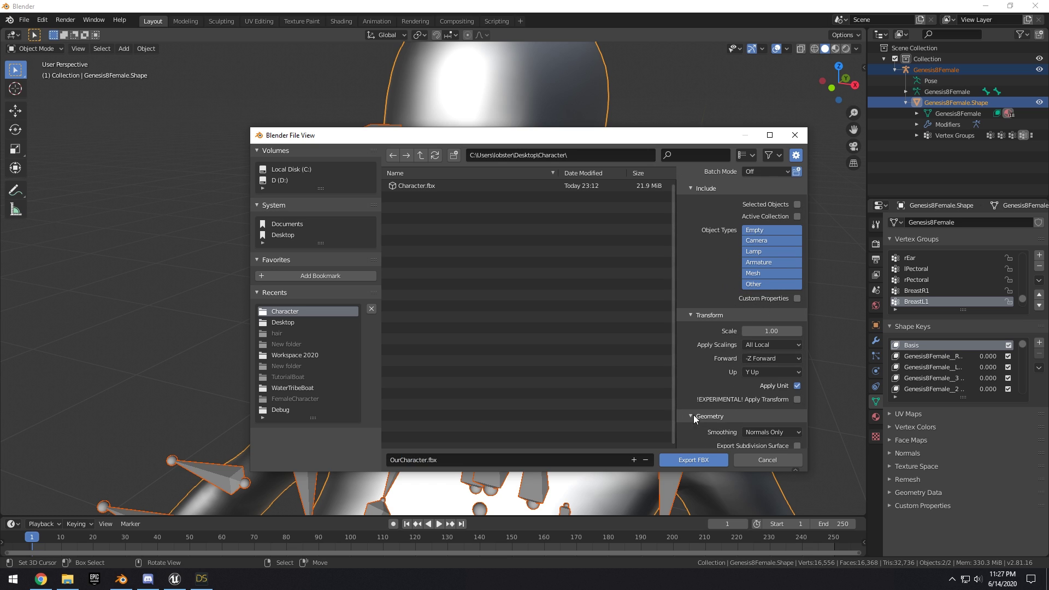
scroll(710, 409, down, 3)
click(693, 427)
scroll(690, 400, down, 3)
click(797, 426)
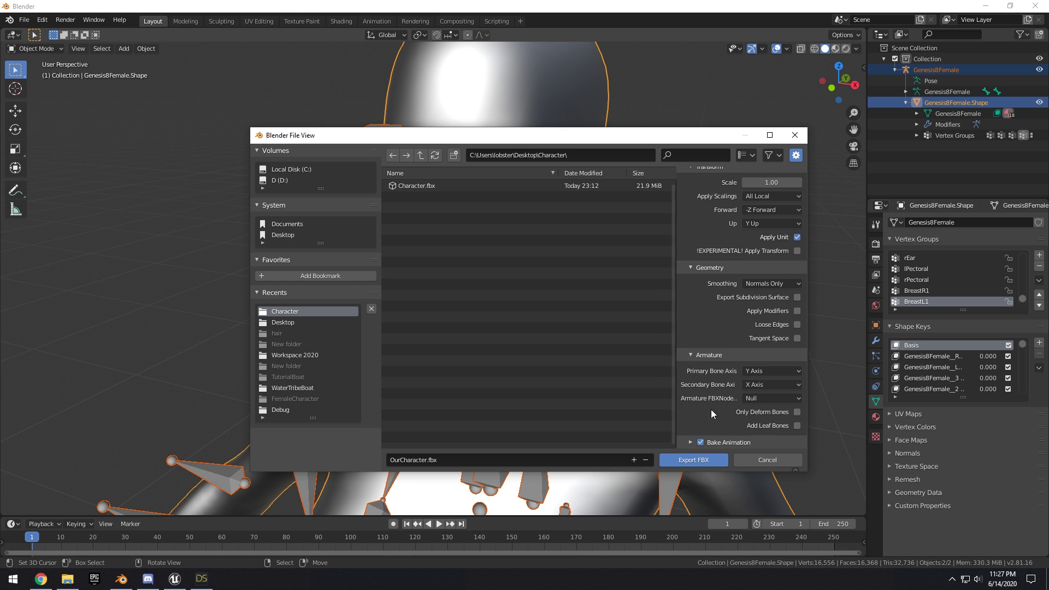
click(694, 460)
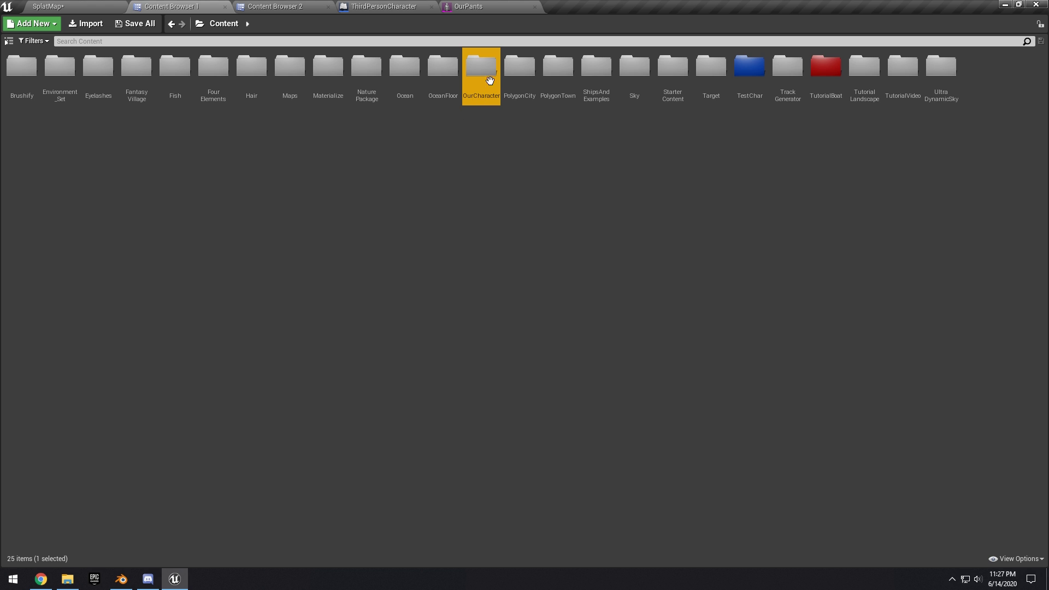
- Place OurCharacter.fbx in Downloads\FBXJointRenamer-master's Debug folder beside the rig batch file
double_click(489, 85)
key(super+Down)
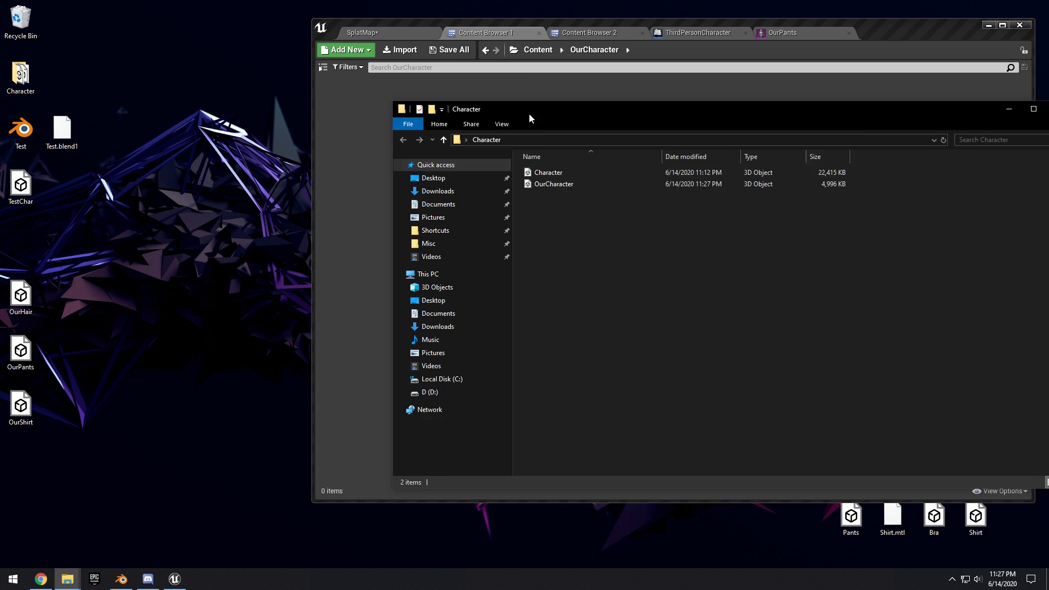
drag(530, 117, 408, 116)
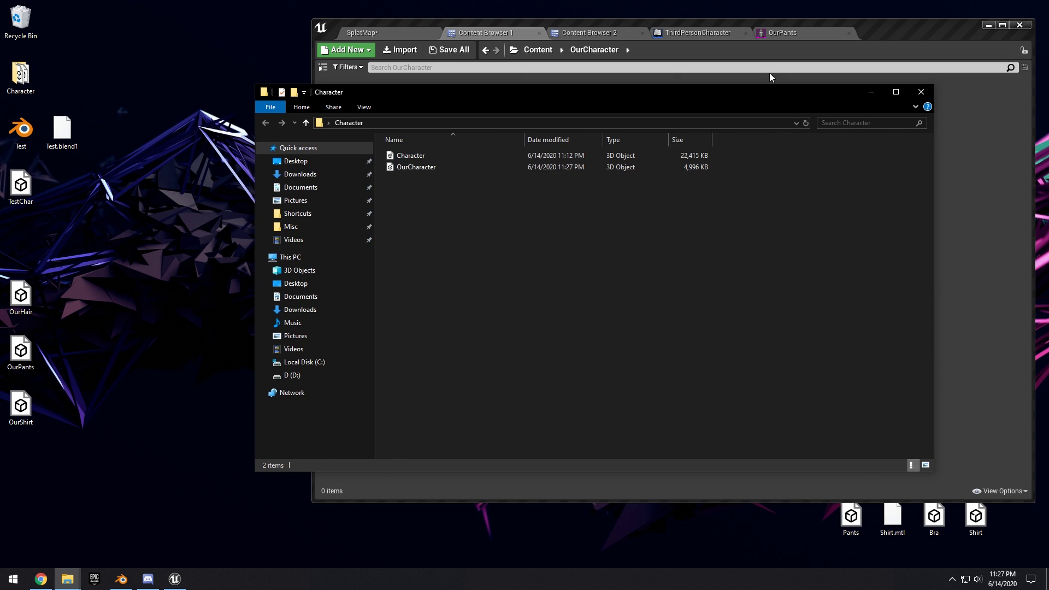
click(424, 166)
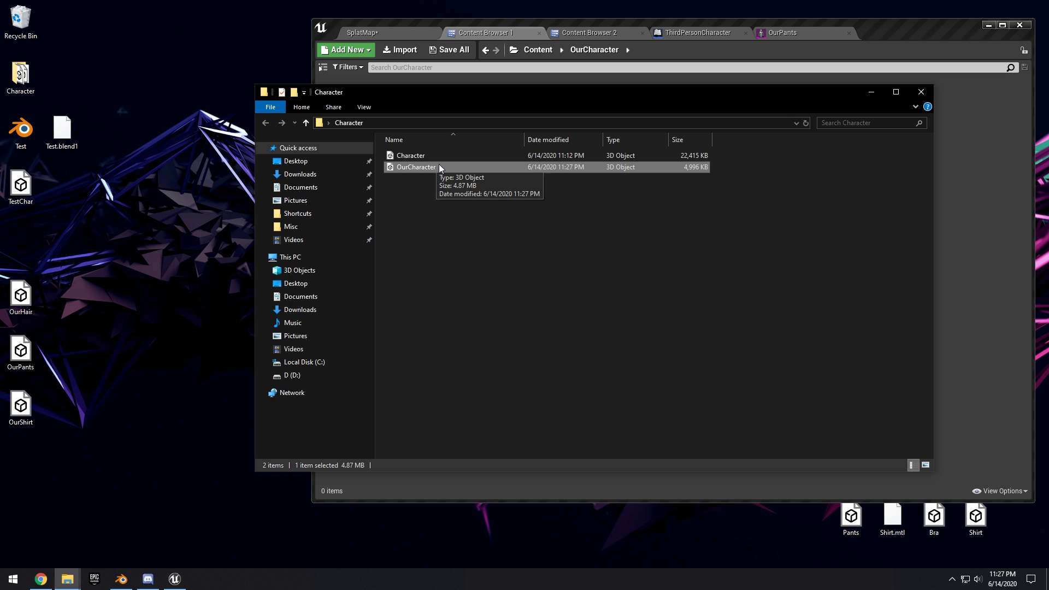
click(300, 173)
double_click(418, 173)
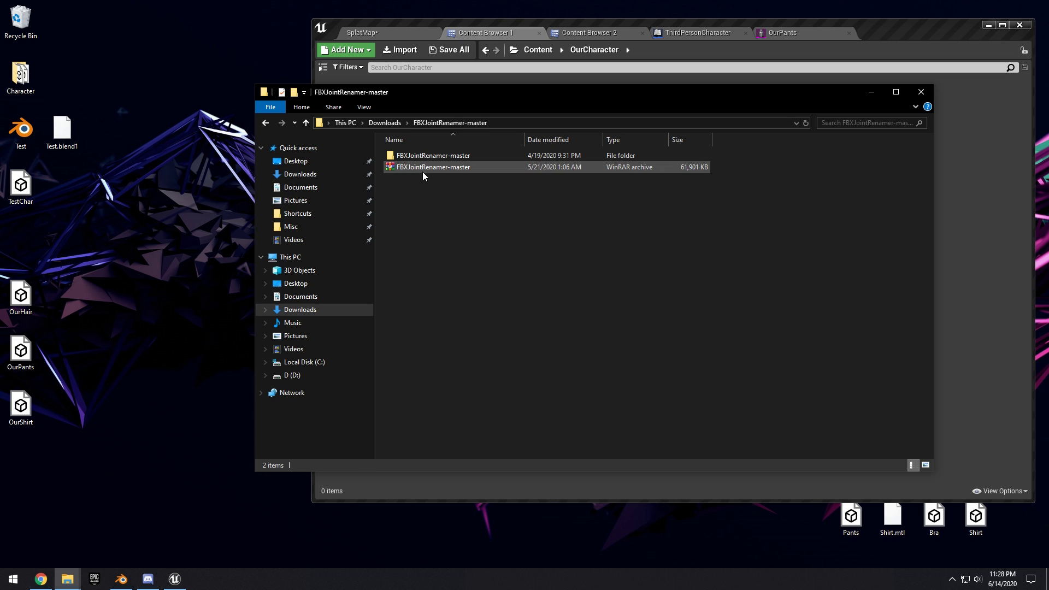
double_click(462, 157)
double_click(447, 155)
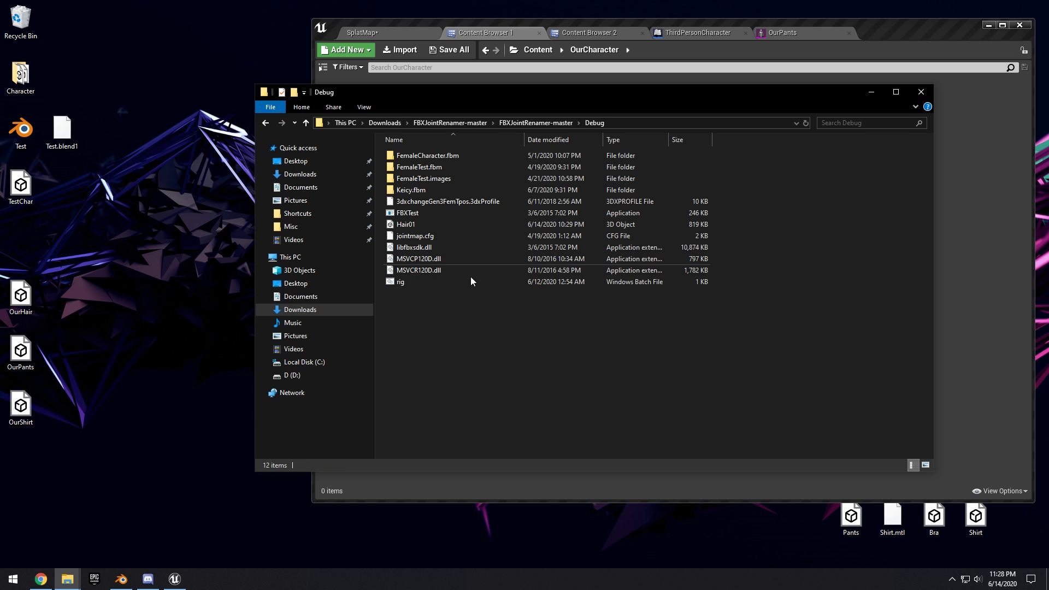
click(534, 123)
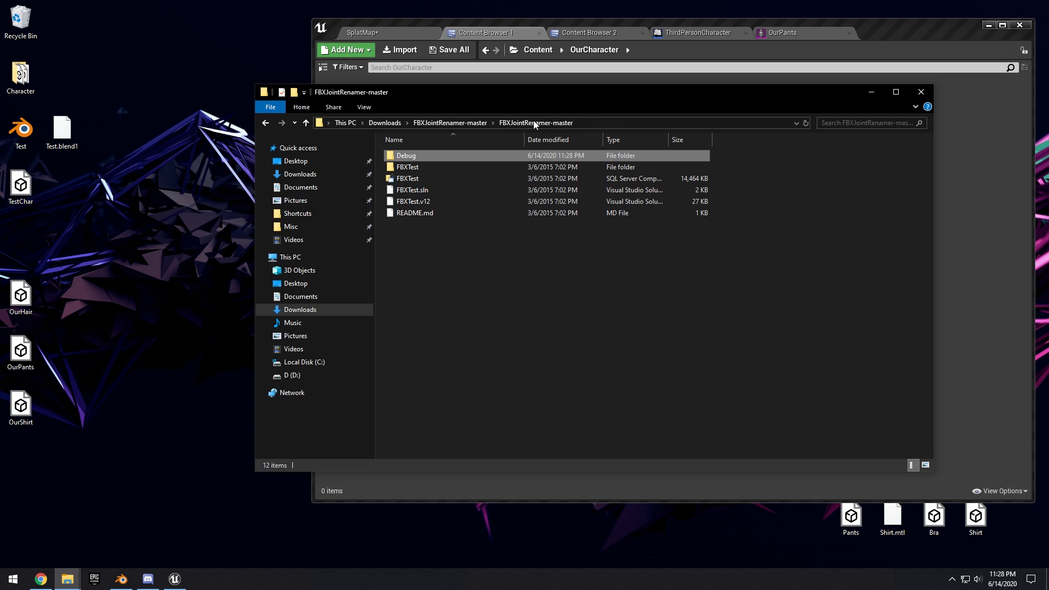
double_click(426, 155)
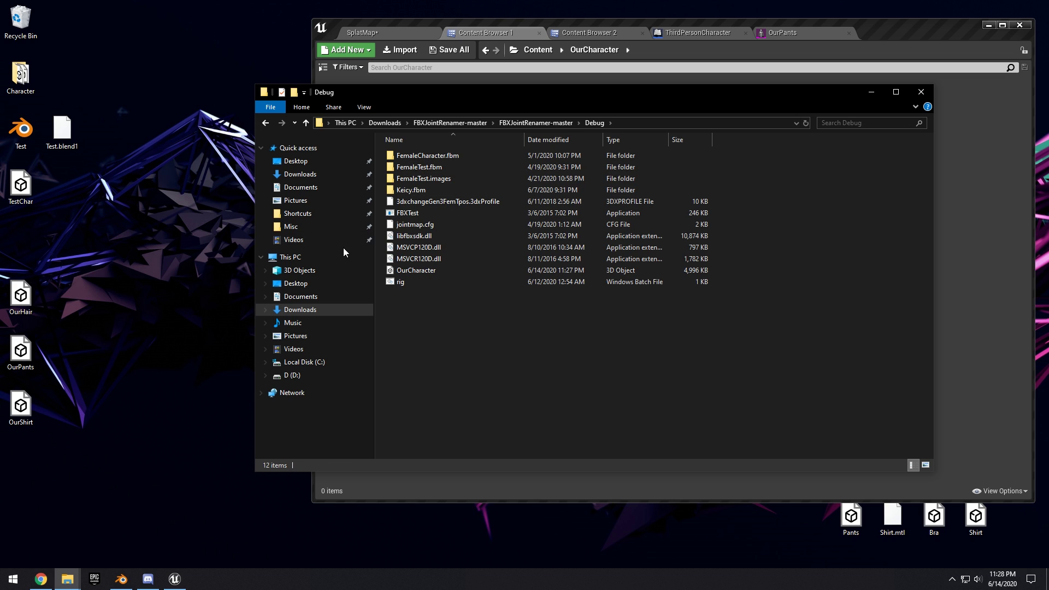
right_click(416, 280)
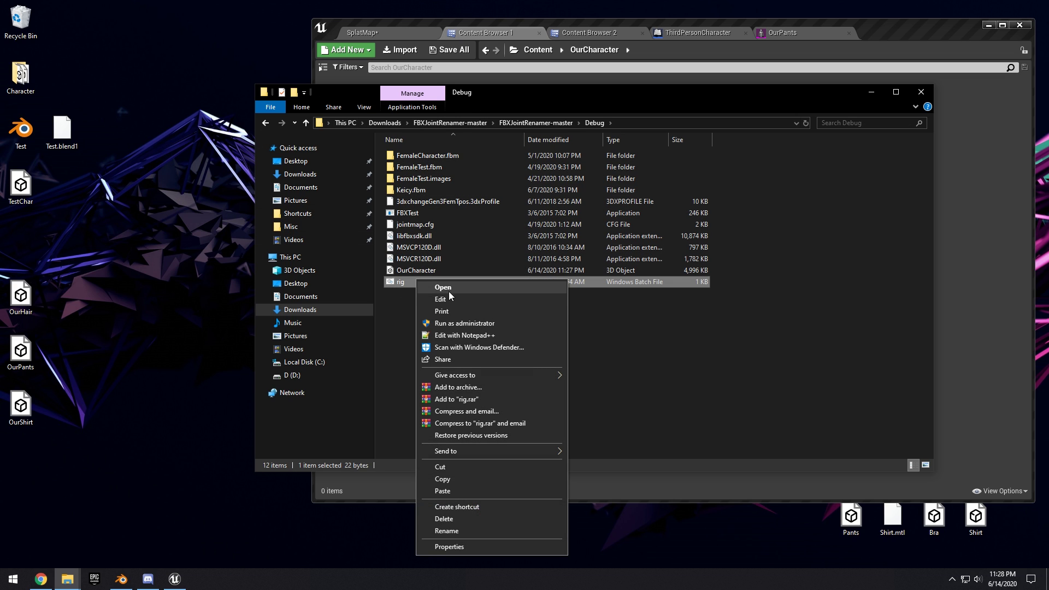
- Edit rig.bat to run FBXTest.exe OurCharacter.fbx and save it
click(443, 299)
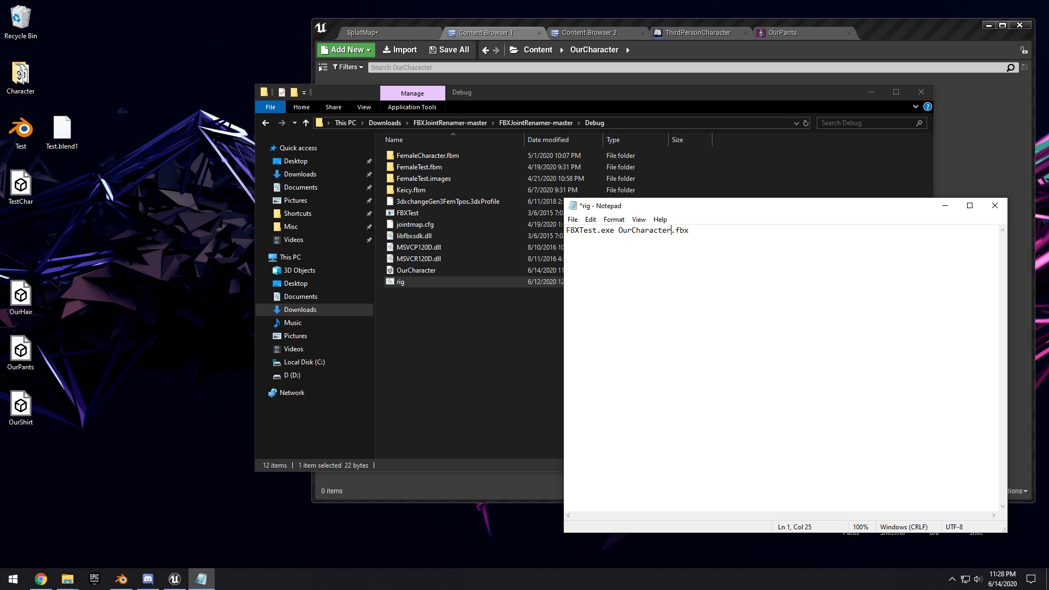
click(573, 220)
click(590, 270)
key(alt+F4)
click(412, 270)
- Run the rig script and move the generated output.fbx onto the desktop
double_click(410, 282)
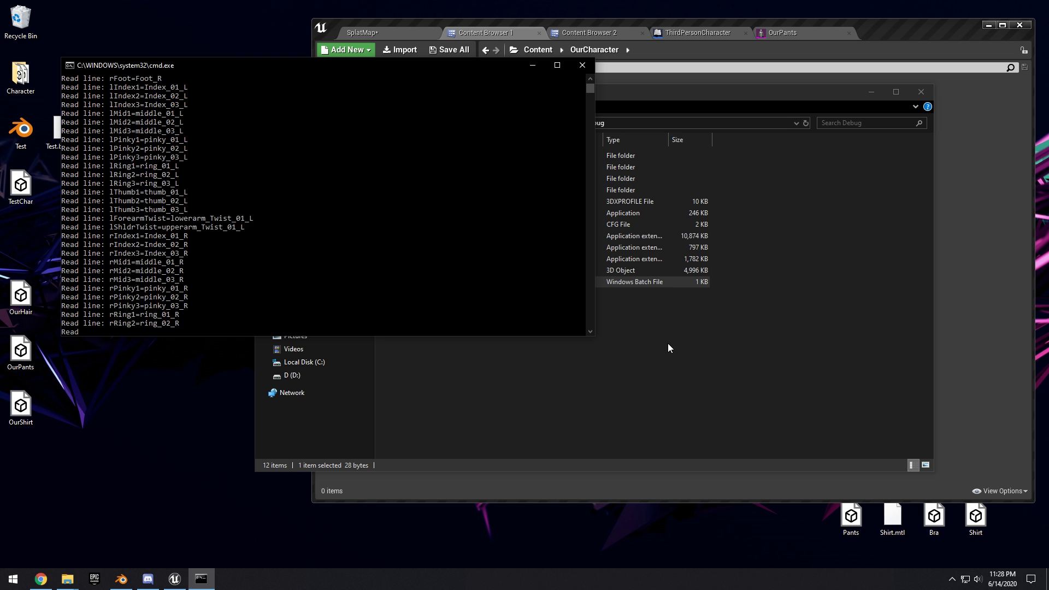
click(658, 389)
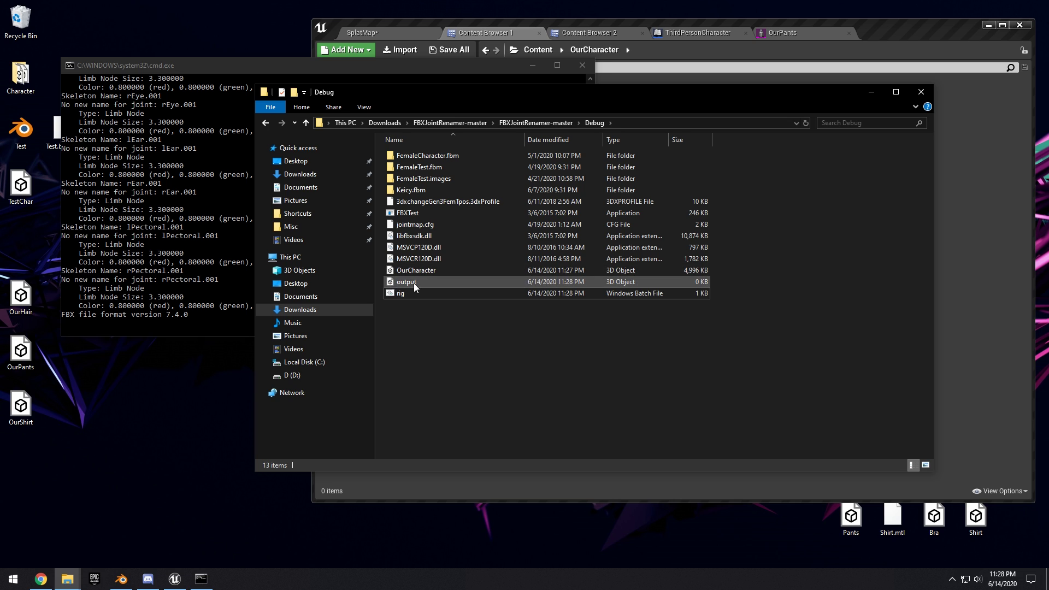
click(416, 283)
drag(176, 249, 178, 250)
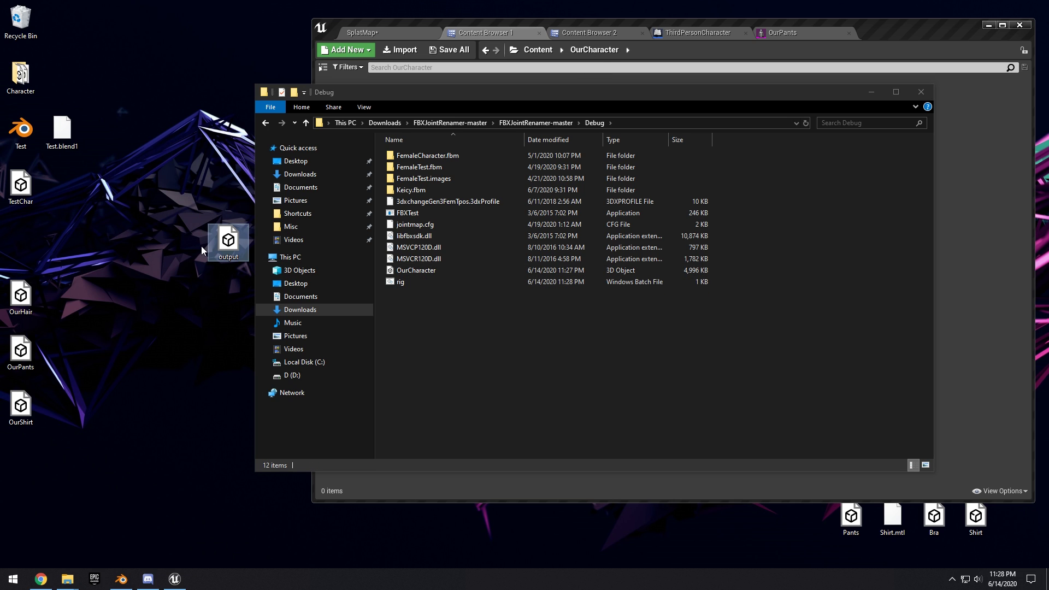
- Rename the output file to OurCharacter
click(234, 260)
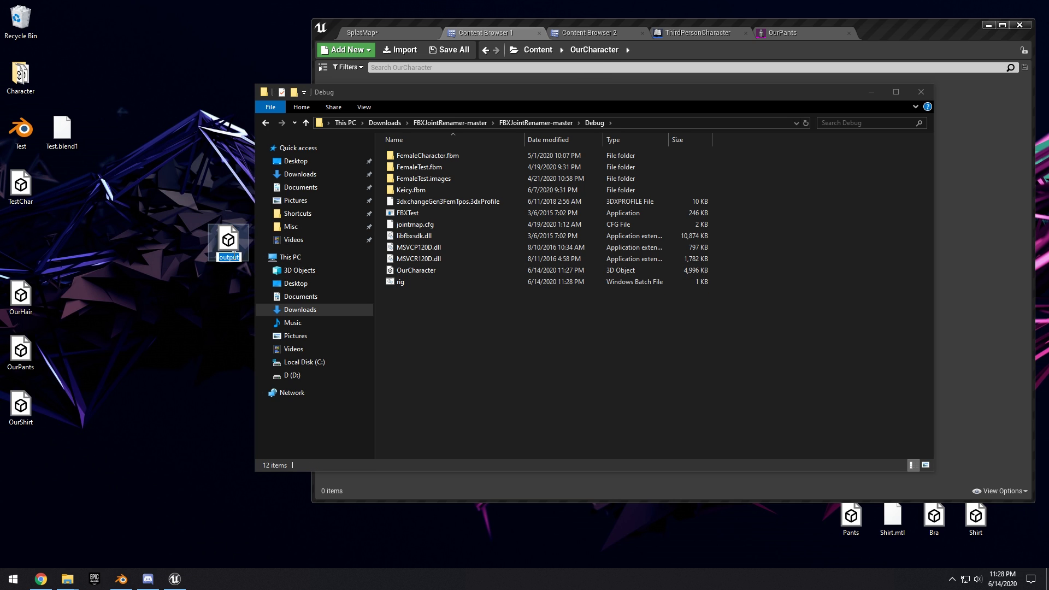
text(OurCharacter)
key(Return)
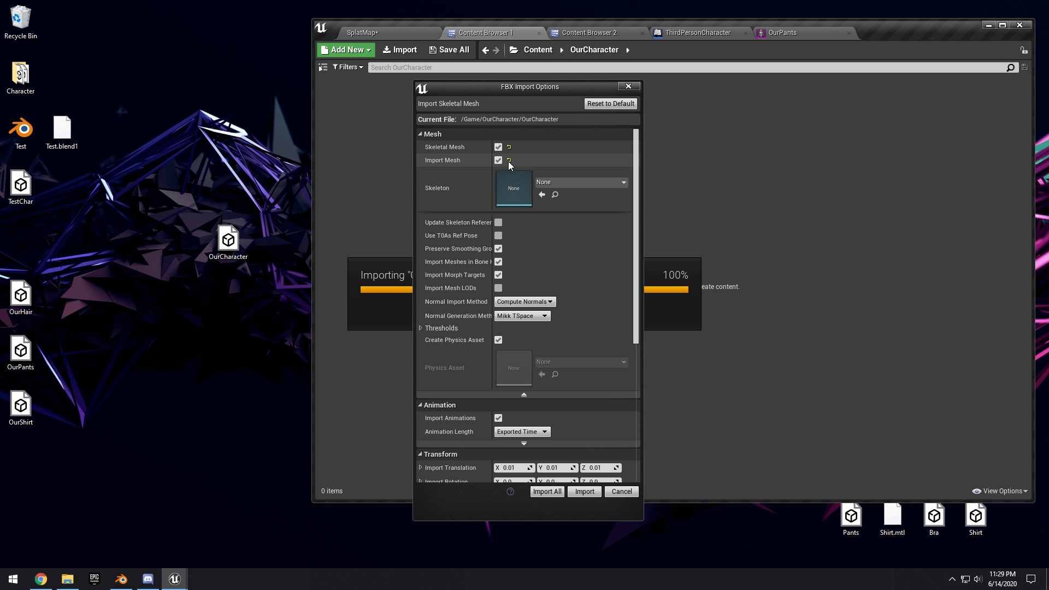
- Import it into the OurCharacter folder with Create Physics Asset enabled
scroll(514, 188, down, 5)
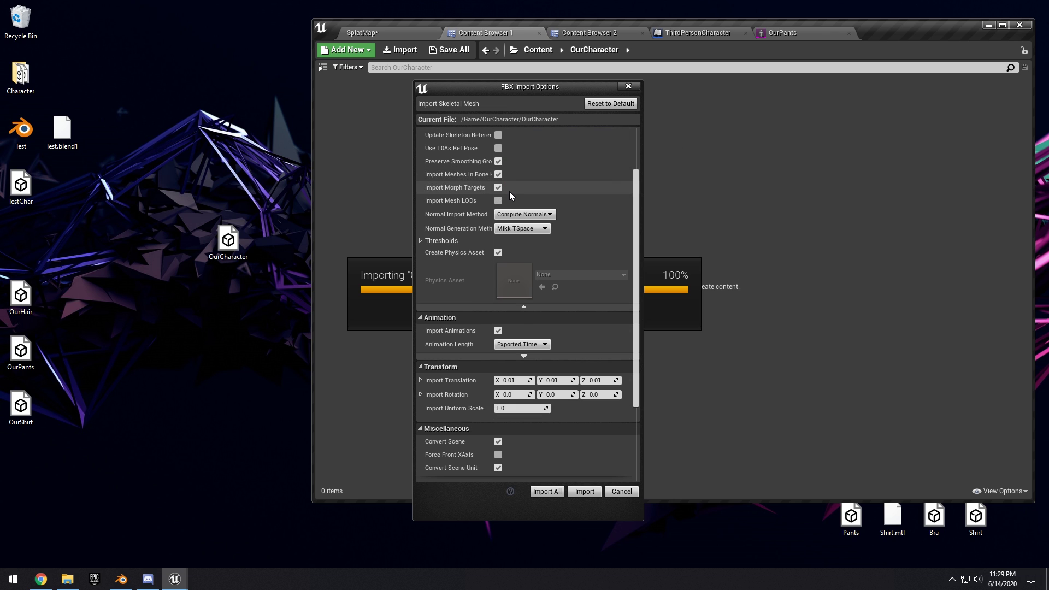
scroll(492, 199, up, 2)
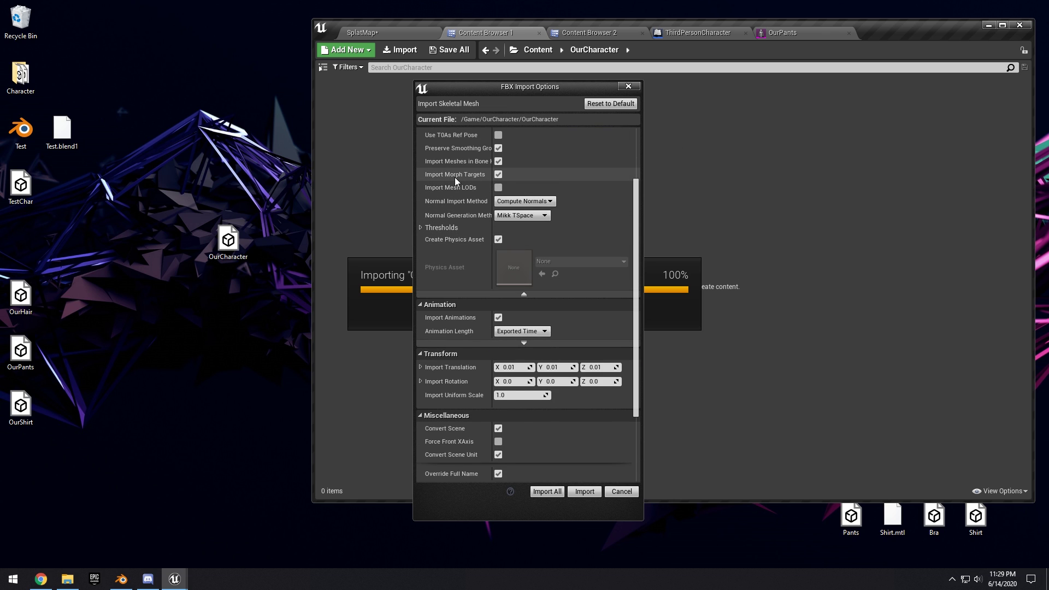
scroll(474, 219, down, 3)
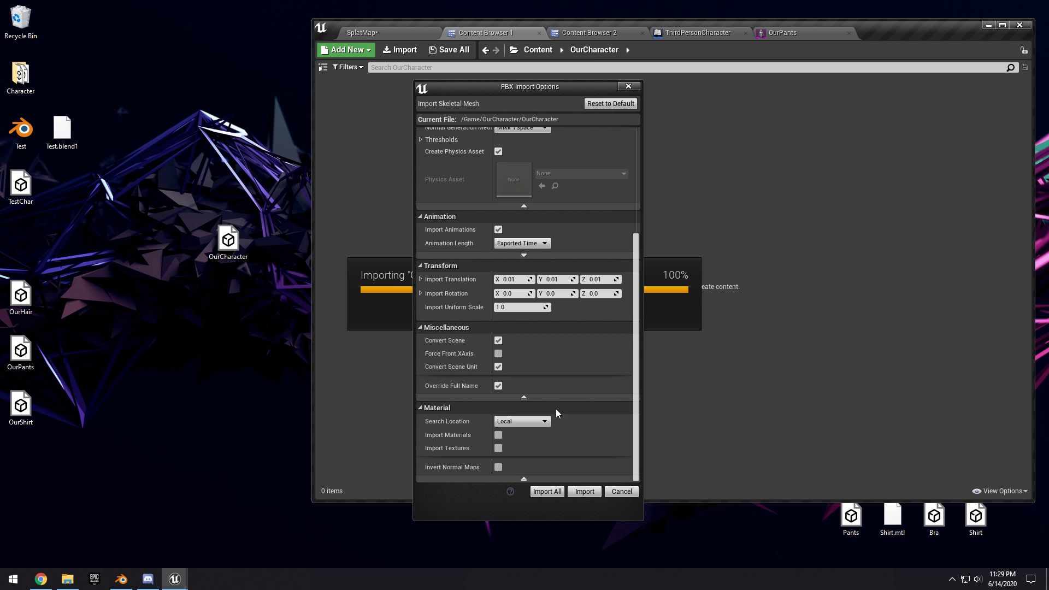
click(585, 492)
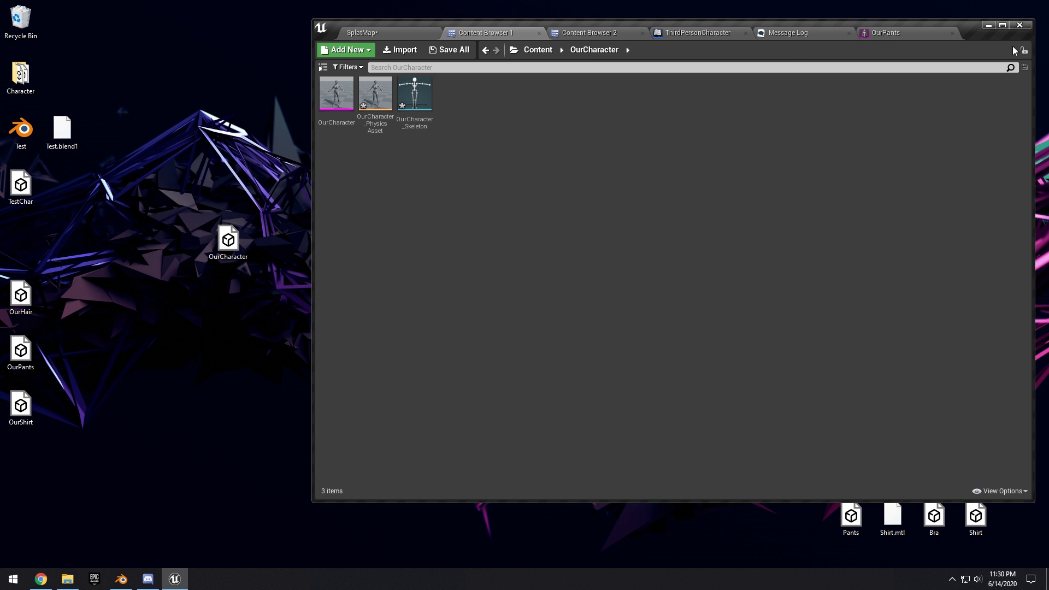
click(1002, 25)
- Open OurCharacter_PhysicsAsset from the Content Browser and pull the camera back from the character
click(52, 71)
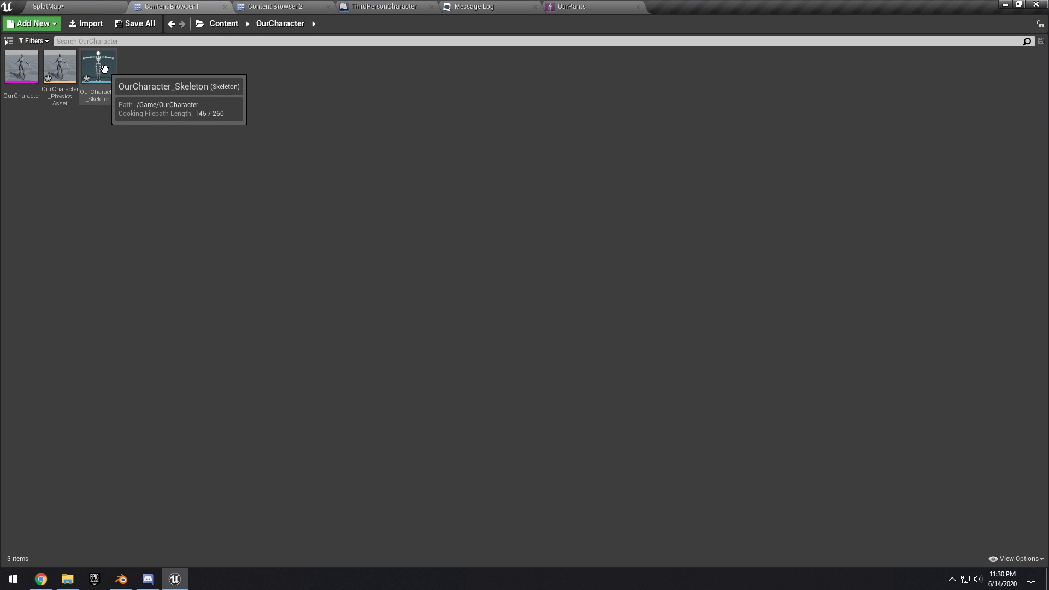
click(66, 69)
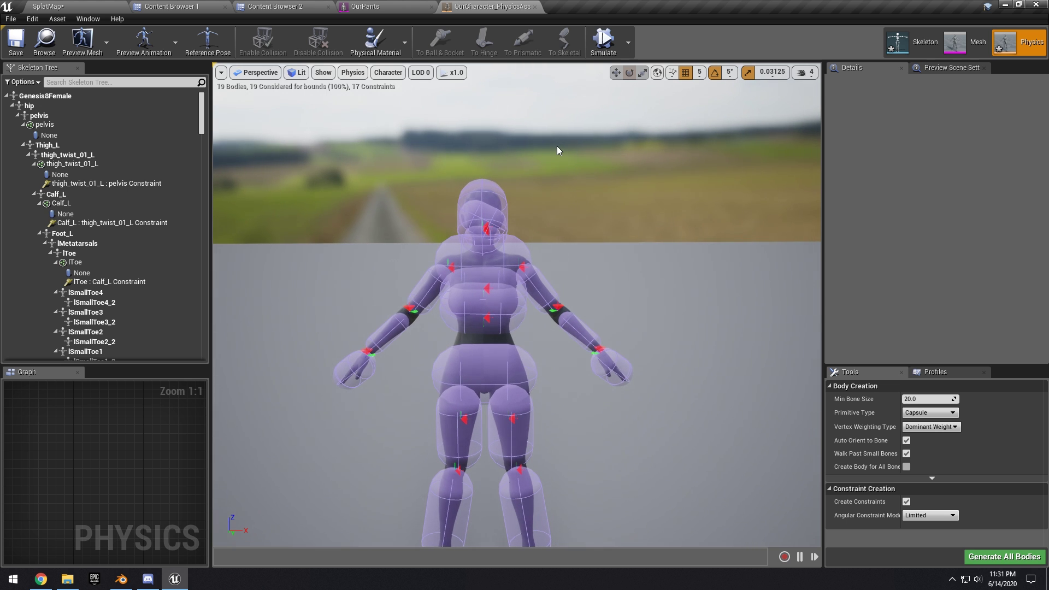
mouse_move(512, 355)
mouse_down()
mouse_move(459, 334)
mouse_move(470, 292)
mouse_move(506, 351)
mouse_up()
drag(561, 262, 552, 377)
- Select the pelvis physics body in move mode and bring up its context actions
click(553, 379)
scroll(504, 304, down, 5)
key(w)
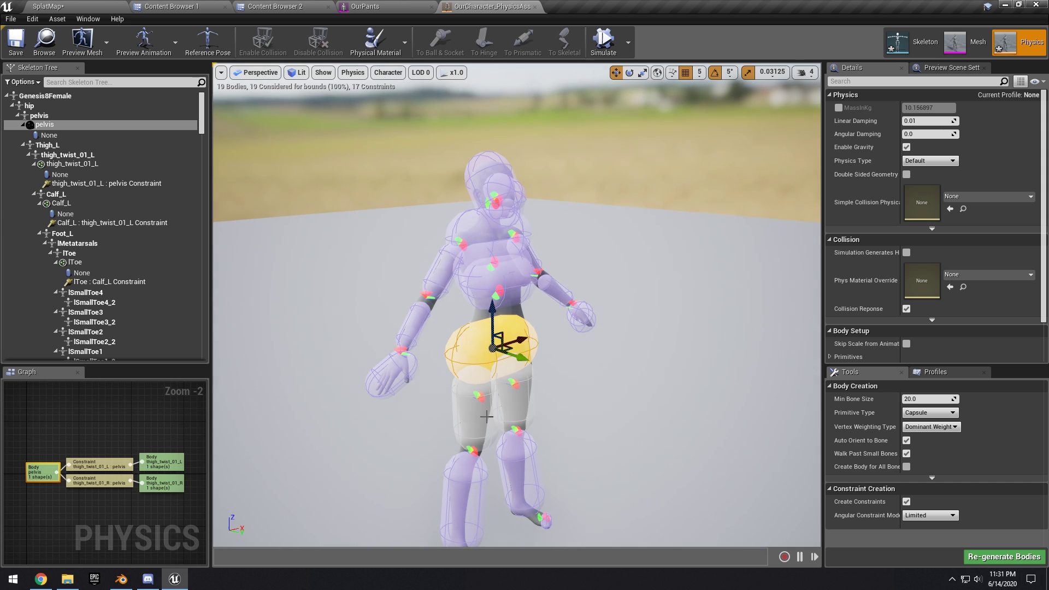
scroll(484, 232, down, 3)
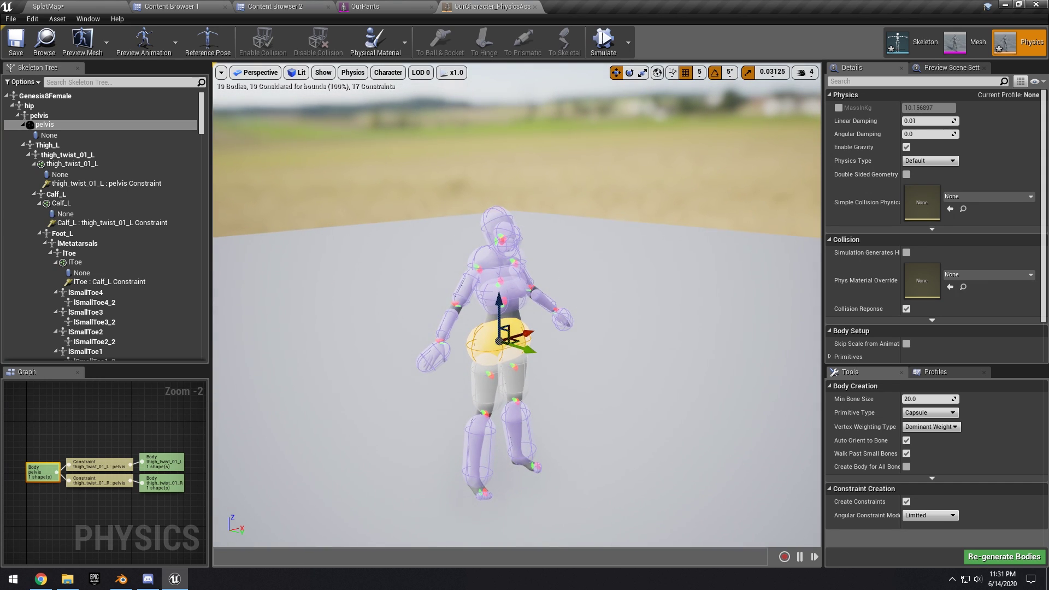
scroll(542, 108, up, 10)
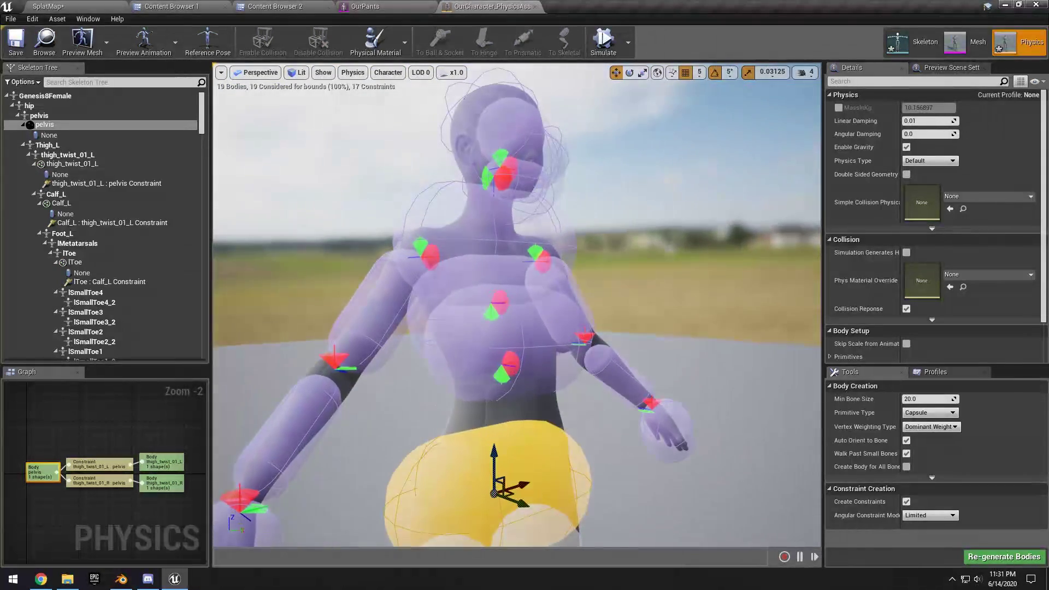
right_drag(569, 281, 601, 328)
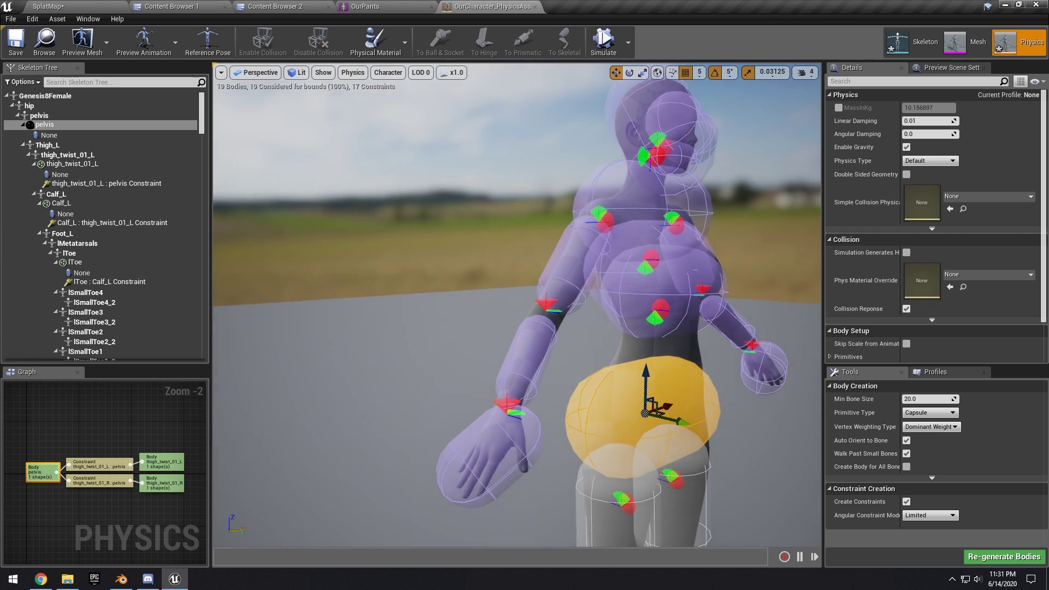
scroll(608, 335, up, 4)
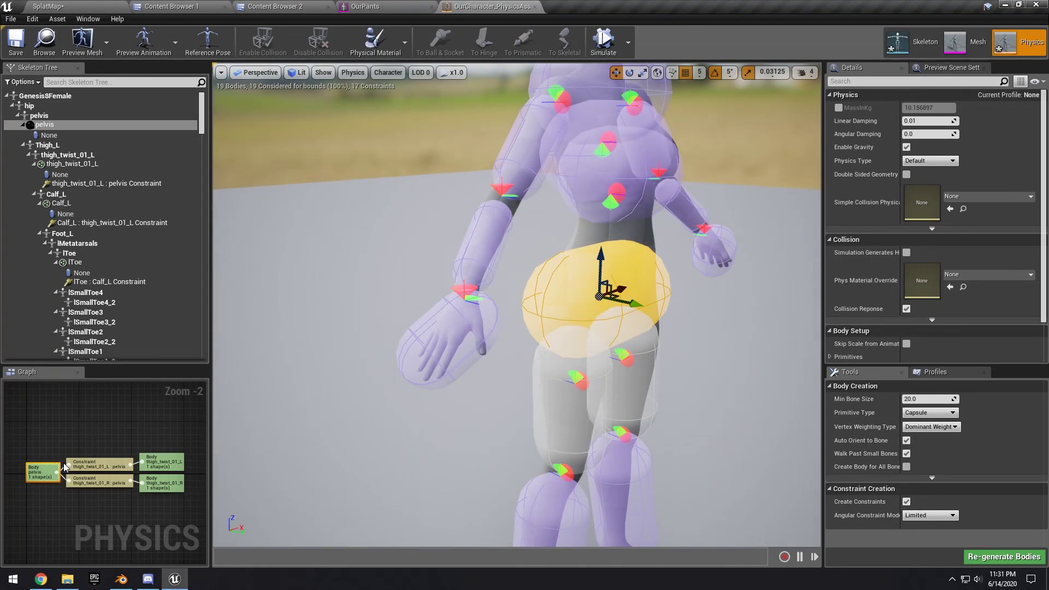
right_click(52, 467)
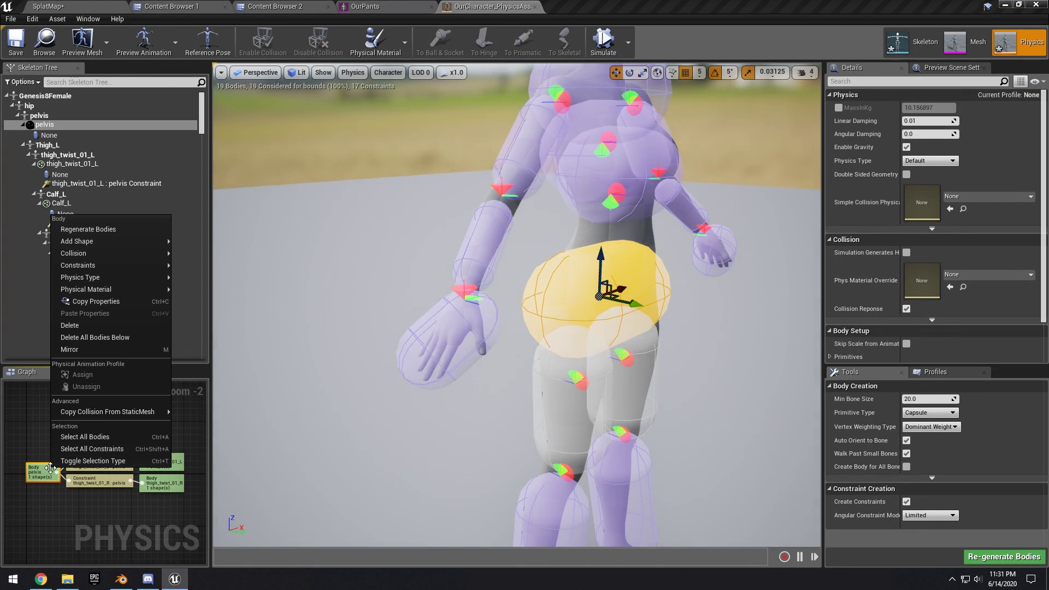
- Regenerate the pelvis physics body and lower the viewport camera speed to 1
click(113, 233)
right_drag(516, 306, 568, 289)
click(800, 72)
drag(830, 107, 803, 107)
right_drag(492, 306, 537, 218)
key(e)
key(w)
- Select the spine_02, chestUpper and UpperArm_L bodies in turn, framing the view on chestUpper
click(551, 355)
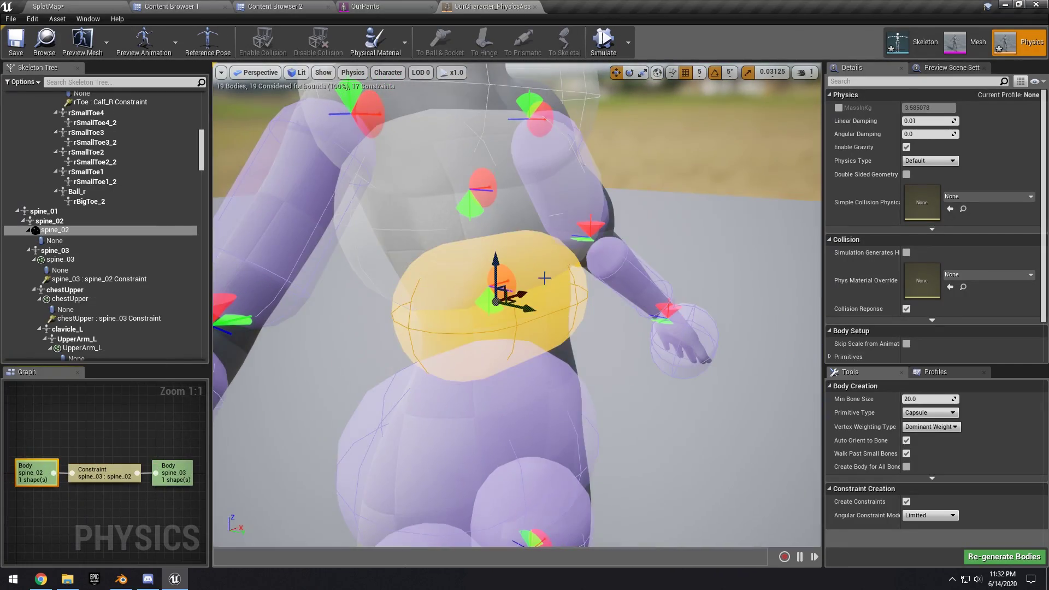
right_drag(543, 277, 590, 295)
click(525, 295)
click(524, 295)
key(f)
key(r)
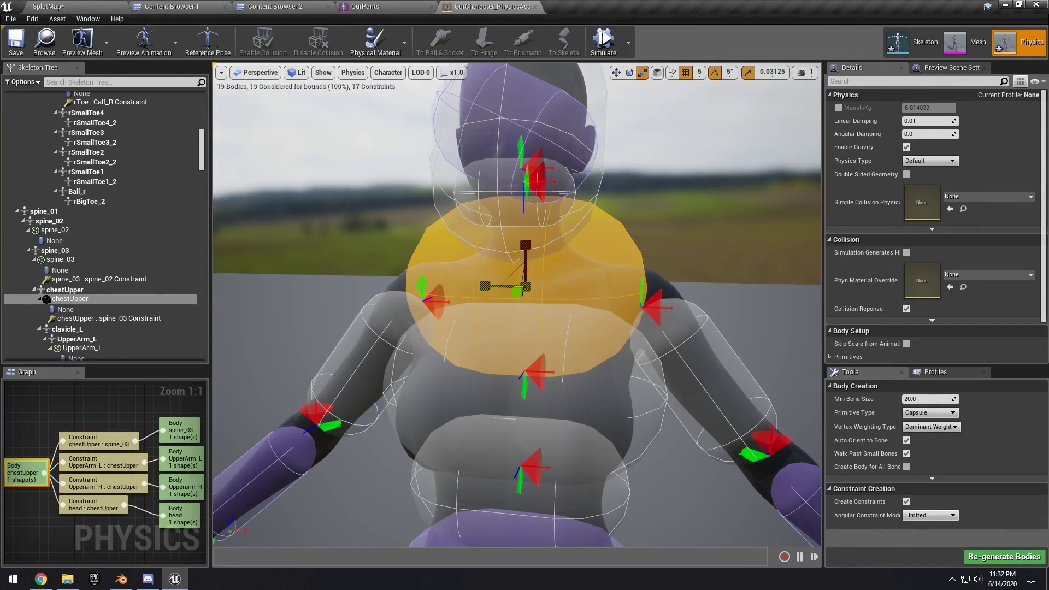
right_drag(525, 295, 492, 271)
click(489, 268)
key(w)
- Slide the spine_03 body sideways with the translate gizmo, then select the upperFaceRig head body
click(106, 318)
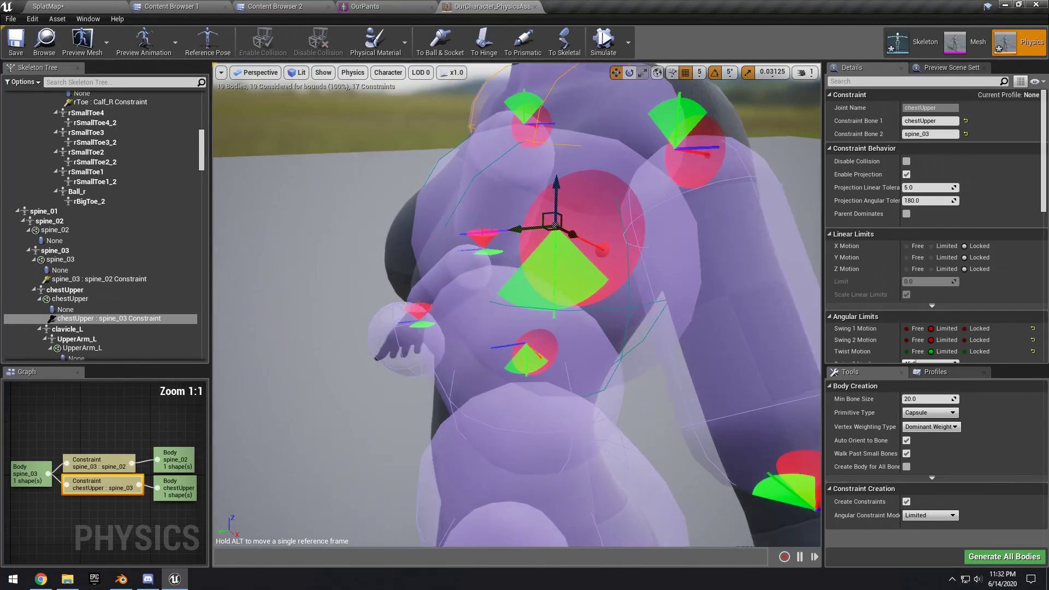
click(60, 259)
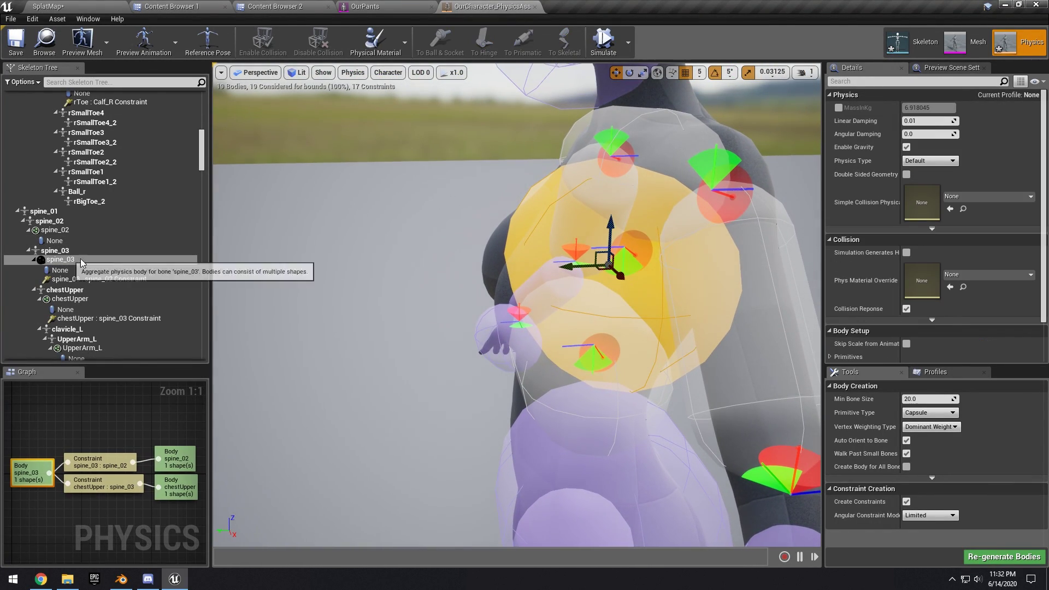
drag(566, 264, 585, 227)
click(585, 227)
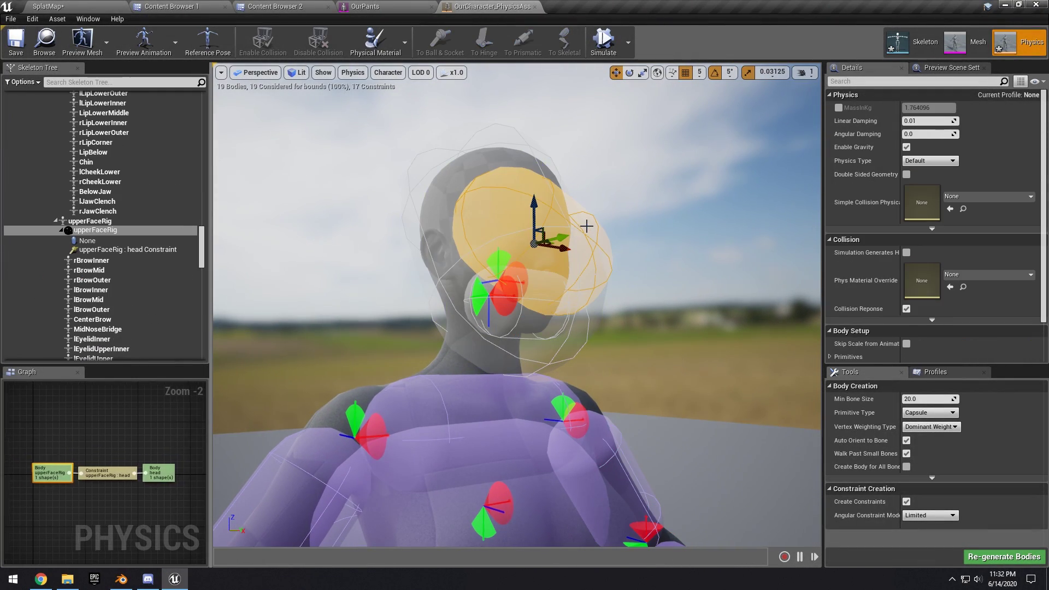